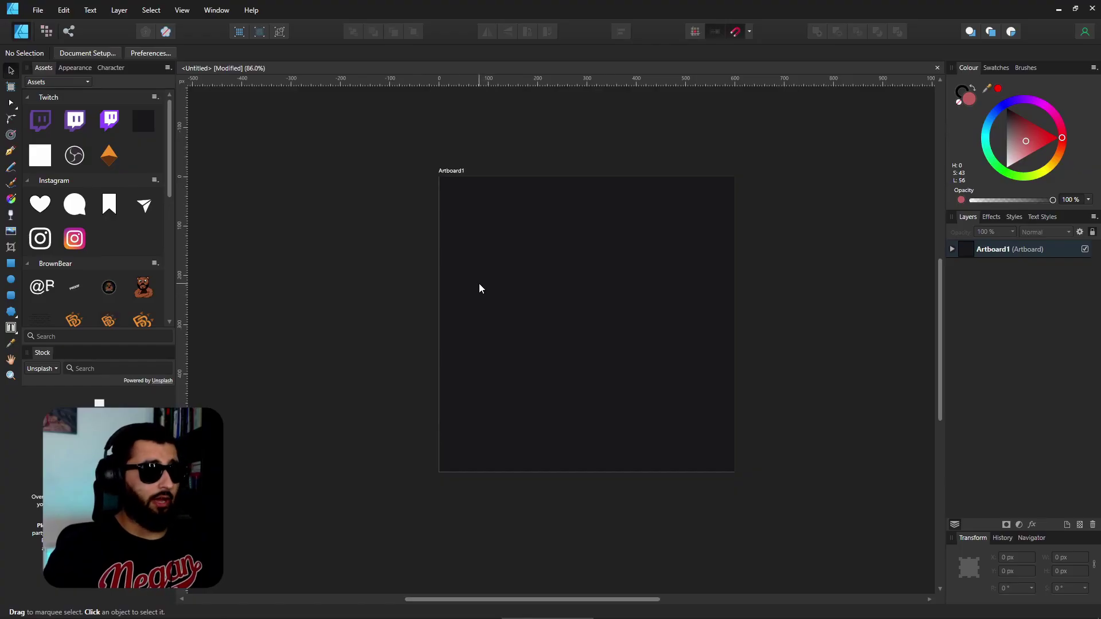
- Place the Twitch Dark background on the artboard and draw a circle near its centre
{"action": "scroll", "coordinate": [553, 318], "scroll_direction": "up", "scroll_amount": 1}
{"action": "scroll", "coordinate": [554, 320], "scroll_direction": "up", "scroll_amount": 1}
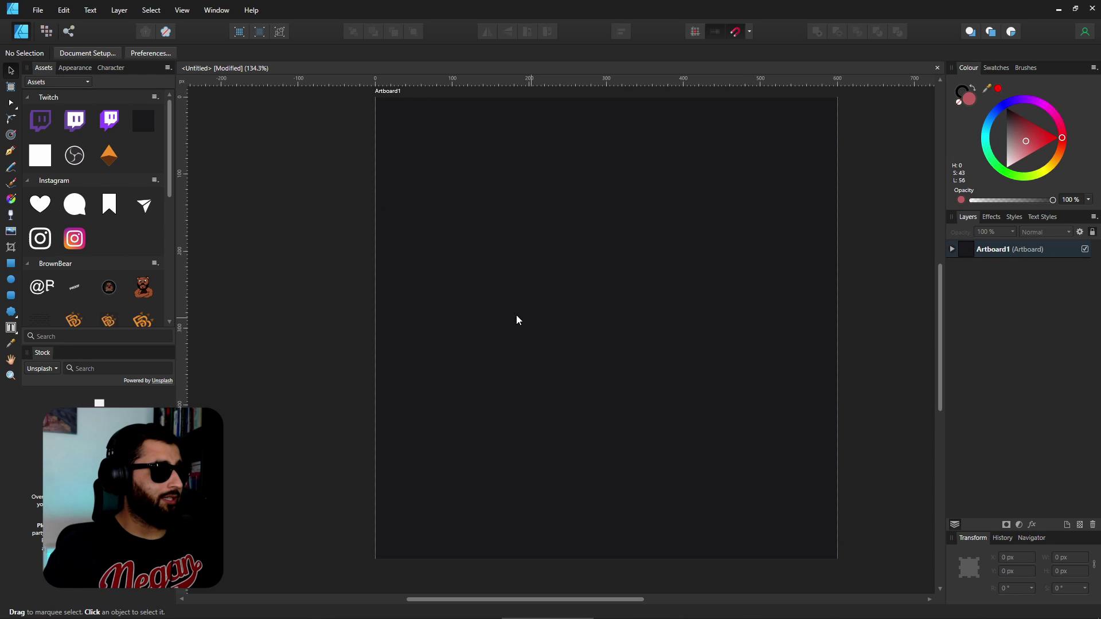
{"action": "scroll", "coordinate": [574, 306], "scroll_direction": "down", "scroll_amount": 1}
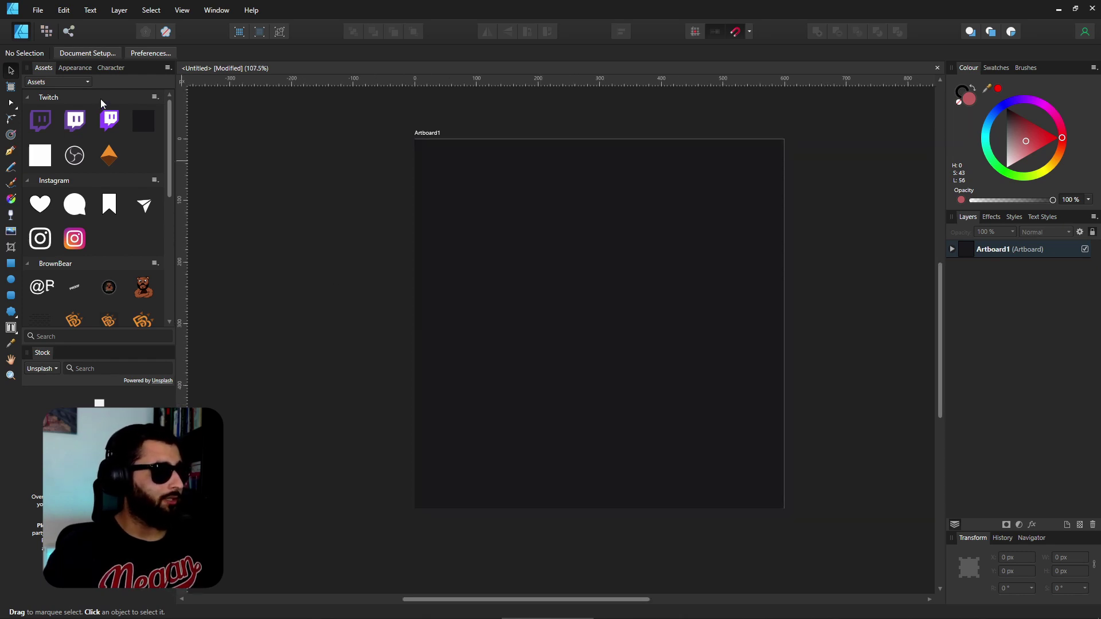
{"action": "left_click_drag", "start_coordinate": [143, 121], "coordinate": [600, 324]}
{"action": "left_click", "coordinate": [11, 280]}
{"action": "mouse_move", "coordinate": [511, 213]}
{"action": "left_mouse_down"}
{"action": "mouse_move", "coordinate": [578, 297]}
{"action": "mouse_move", "coordinate": [654, 327]}
{"action": "mouse_move", "coordinate": [651, 353]}
{"action": "left_mouse_up"}
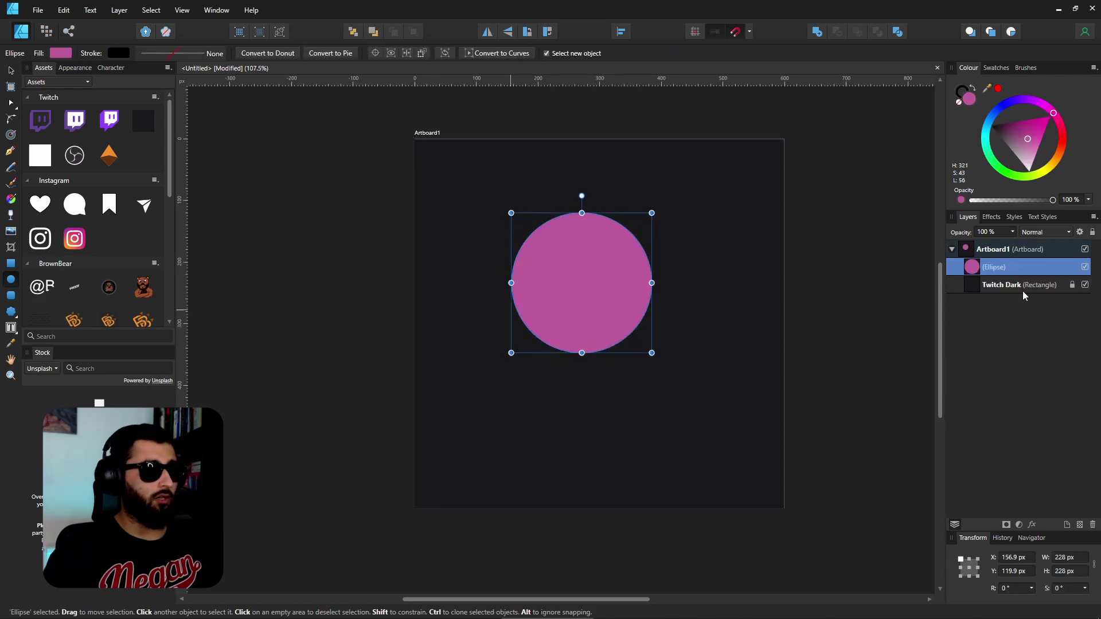
- Give the circle an inner shadow with 30.3 px radius and some offset
{"action": "left_click", "coordinate": [1033, 525]}
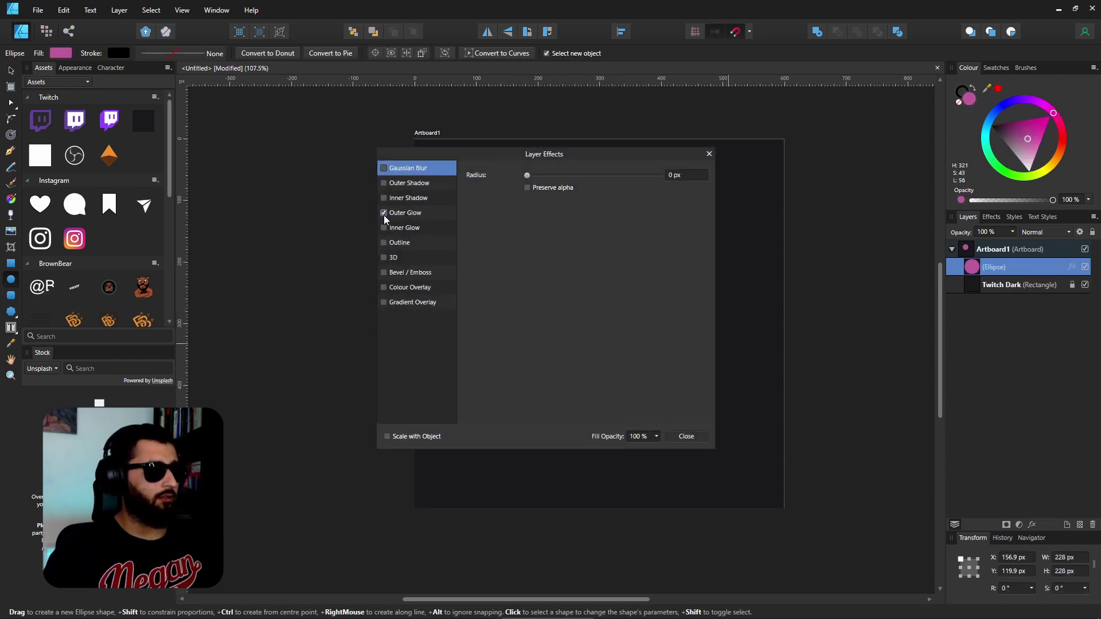
{"action": "left_click", "coordinate": [384, 198]}
{"action": "left_click_drag", "start_coordinate": [528, 202], "coordinate": [615, 201]}
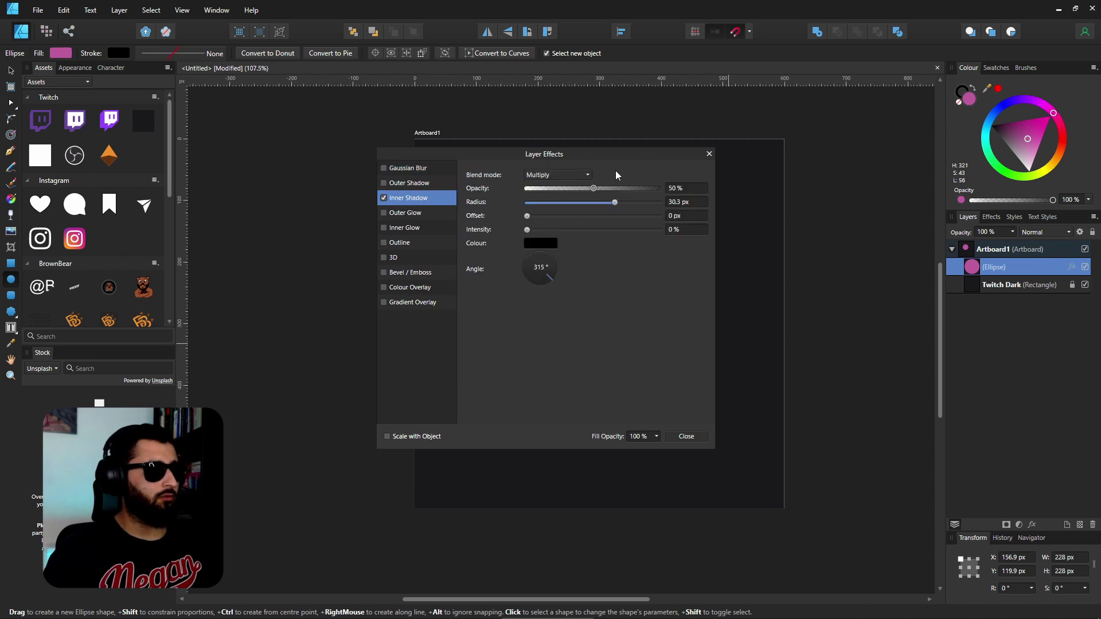
{"action": "left_click_drag", "start_coordinate": [616, 156], "coordinate": [406, 124]}
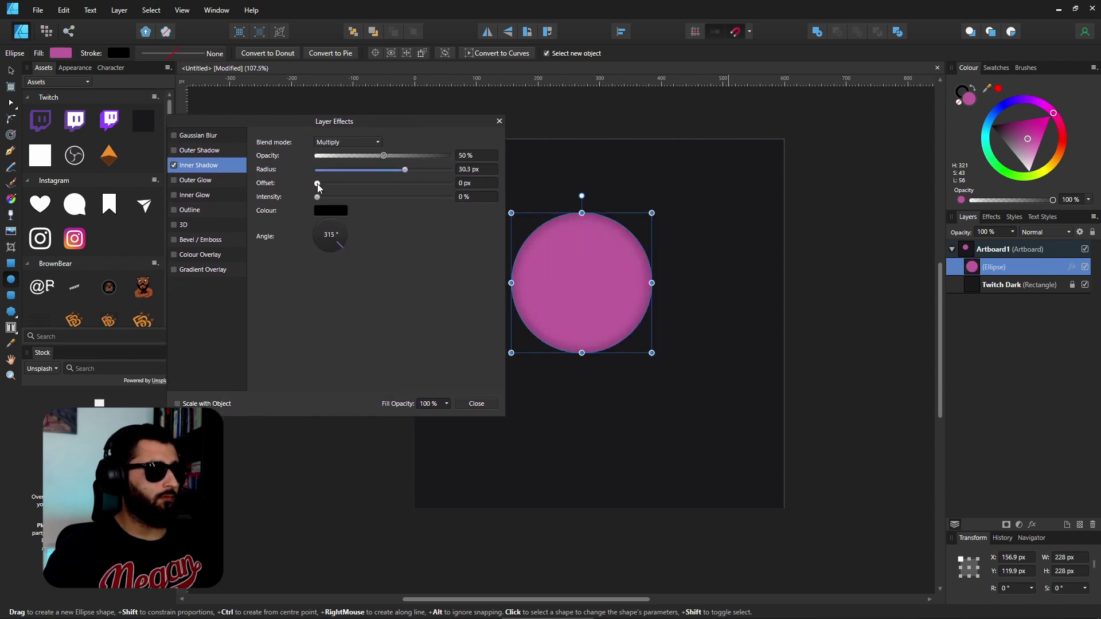
{"action": "left_click_drag", "start_coordinate": [317, 184], "coordinate": [376, 187]}
{"action": "left_click", "coordinate": [499, 121]}
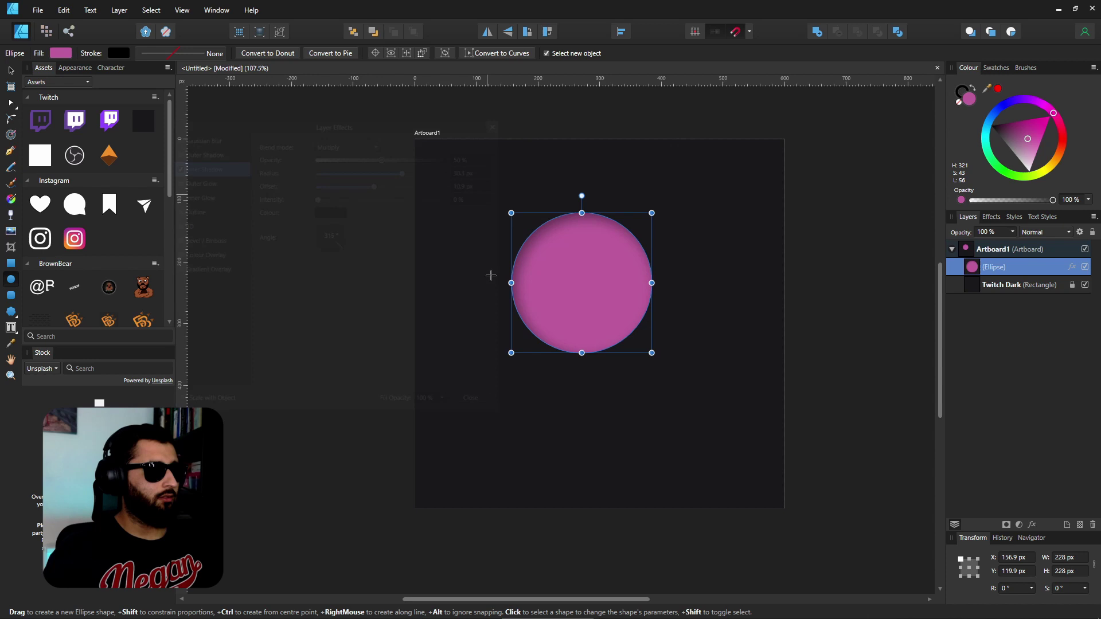
{"action": "left_click", "coordinate": [10, 70]}
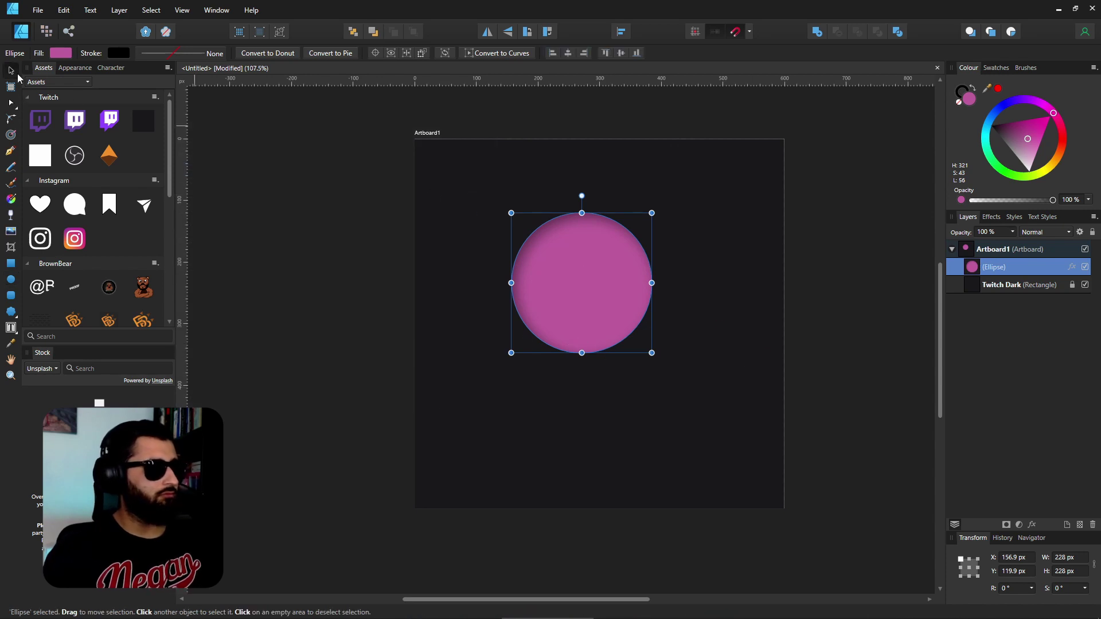
- Move the circle top-left, try a duplicate and a cyan recolour, then undo to one circle
{"action": "left_click", "coordinate": [474, 335]}
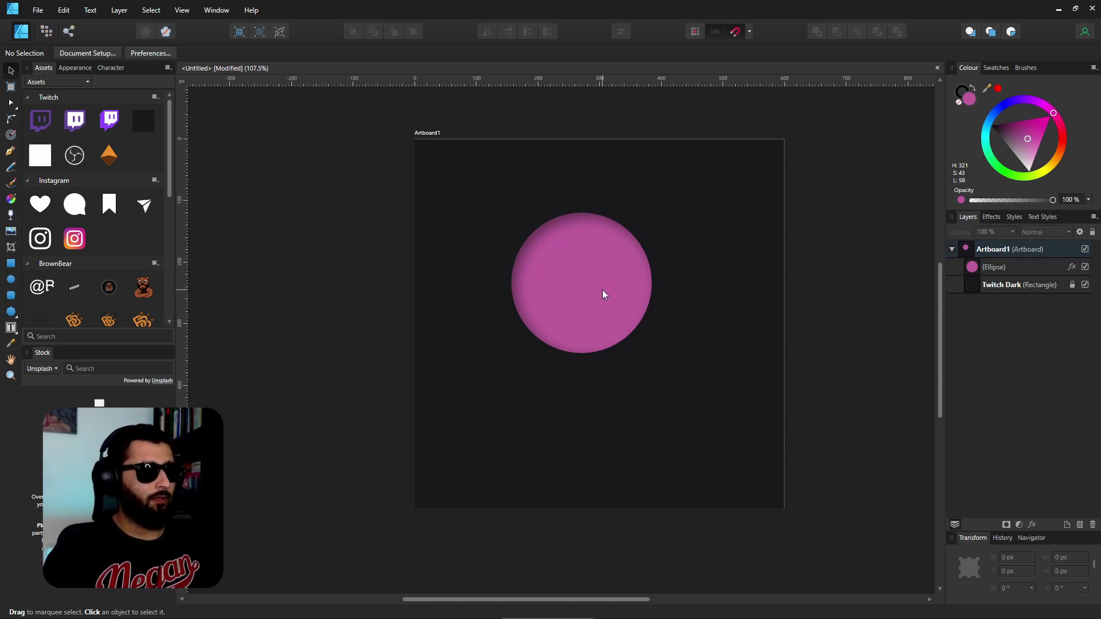
{"action": "mouse_move", "coordinate": [602, 295]}
{"action": "left_mouse_down"}
{"action": "mouse_move", "coordinate": [482, 221]}
{"action": "mouse_move", "coordinate": [516, 235]}
{"action": "left_mouse_up"}
{"action": "mouse_move", "coordinate": [509, 248]}
{"action": "left_mouse_down"}
{"action": "mouse_move", "coordinate": [614, 239]}
{"action": "mouse_move", "coordinate": [686, 247]}
{"action": "mouse_move", "coordinate": [546, 413]}
{"action": "mouse_move", "coordinate": [743, 409]}
{"action": "left_mouse_up"}
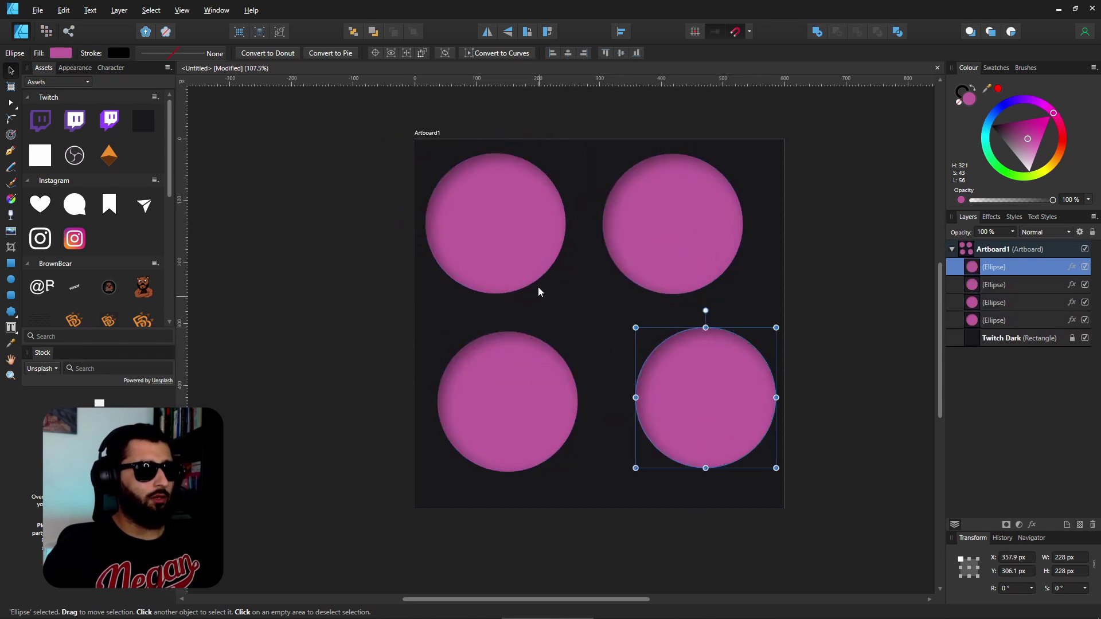
{"action": "left_click", "coordinate": [511, 241]}
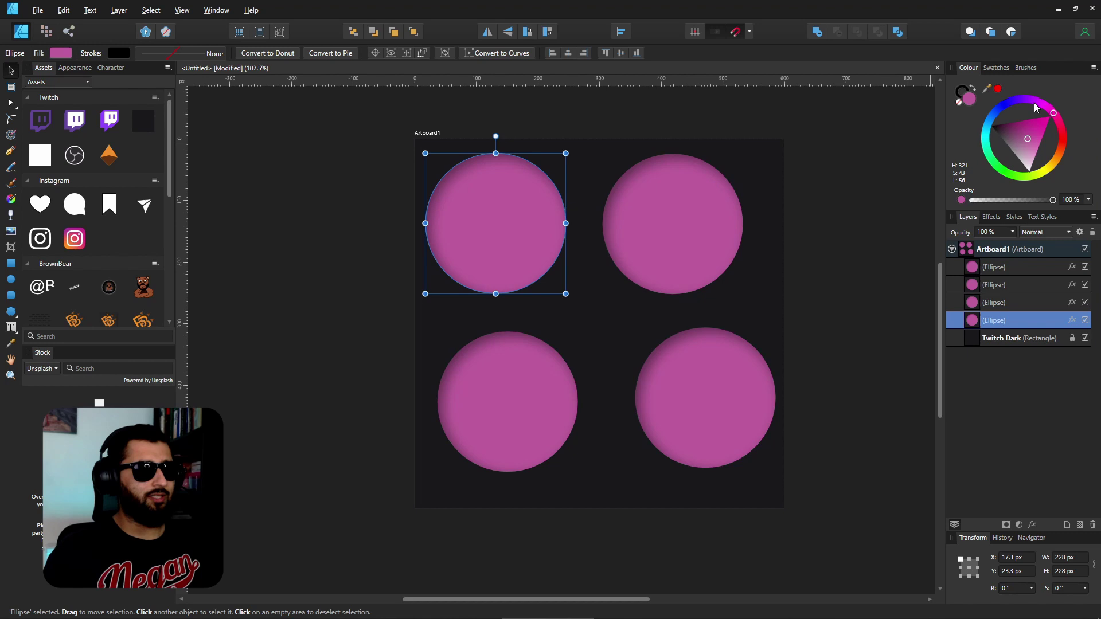
{"action": "left_click", "coordinate": [986, 135]}
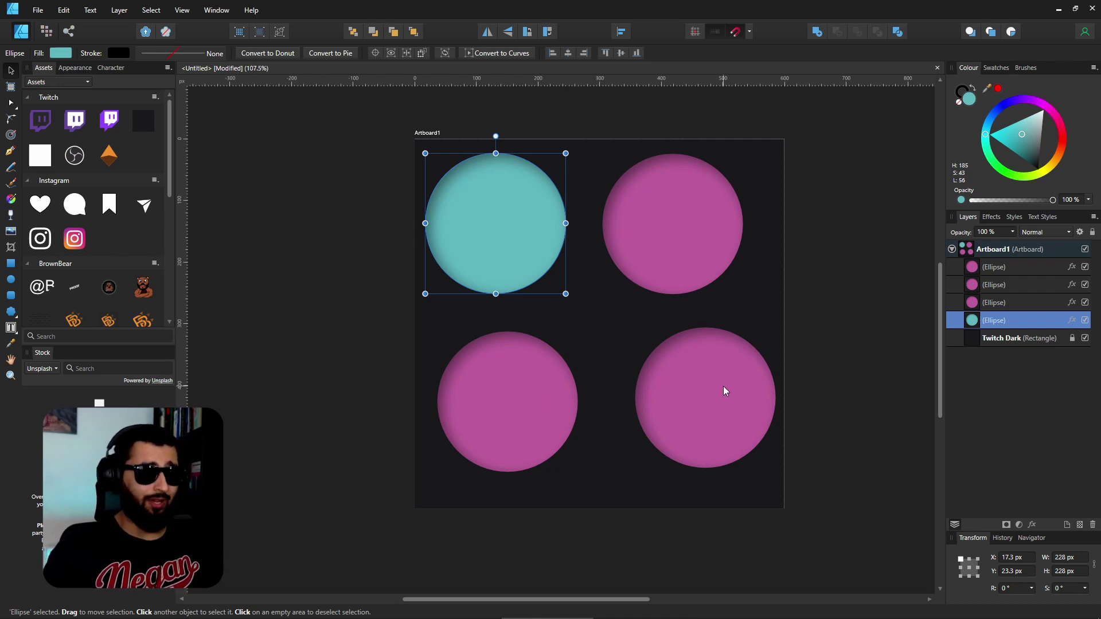
{"action": "key", "text": "ctrl+z"}
{"action": "key", "text": "ctrl+z"}
{"action": "key", "text": "ctrl+z"}
{"action": "key", "text": "ctrl+z"}
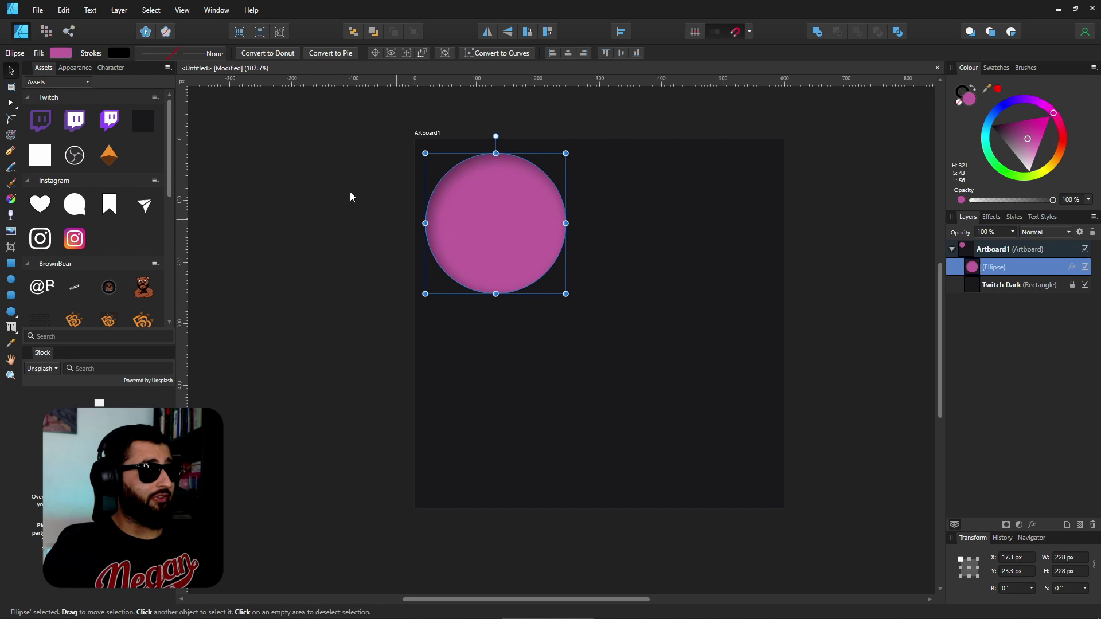
- Show the Symbols panel from View > Studio > Symbols
{"action": "left_click", "coordinate": [176, 10]}
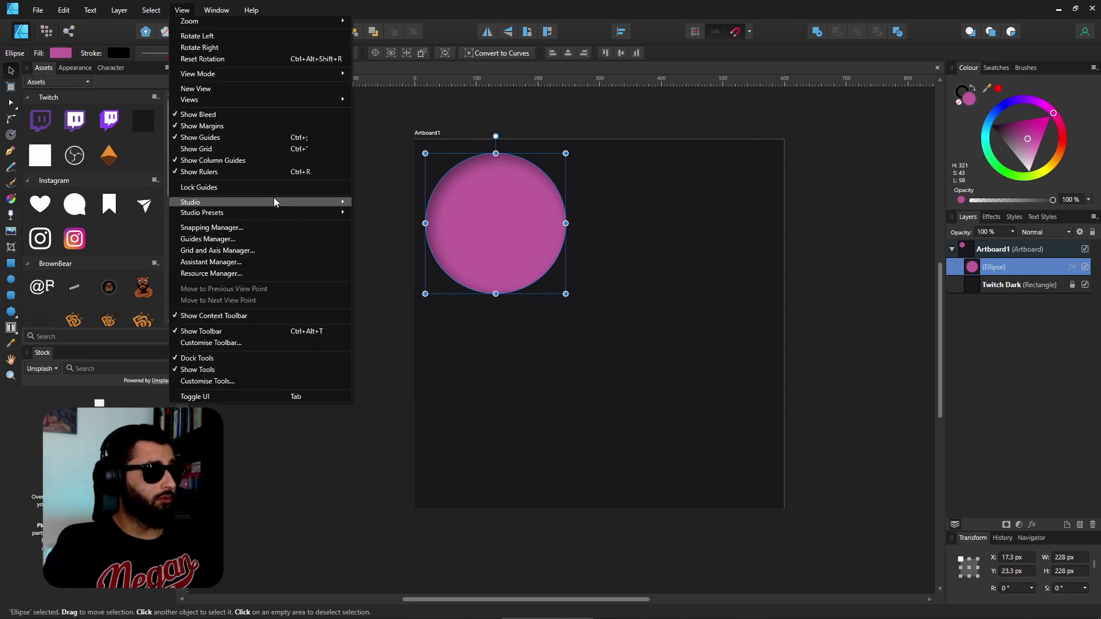
{"action": "mouse_move", "coordinate": [277, 202]}
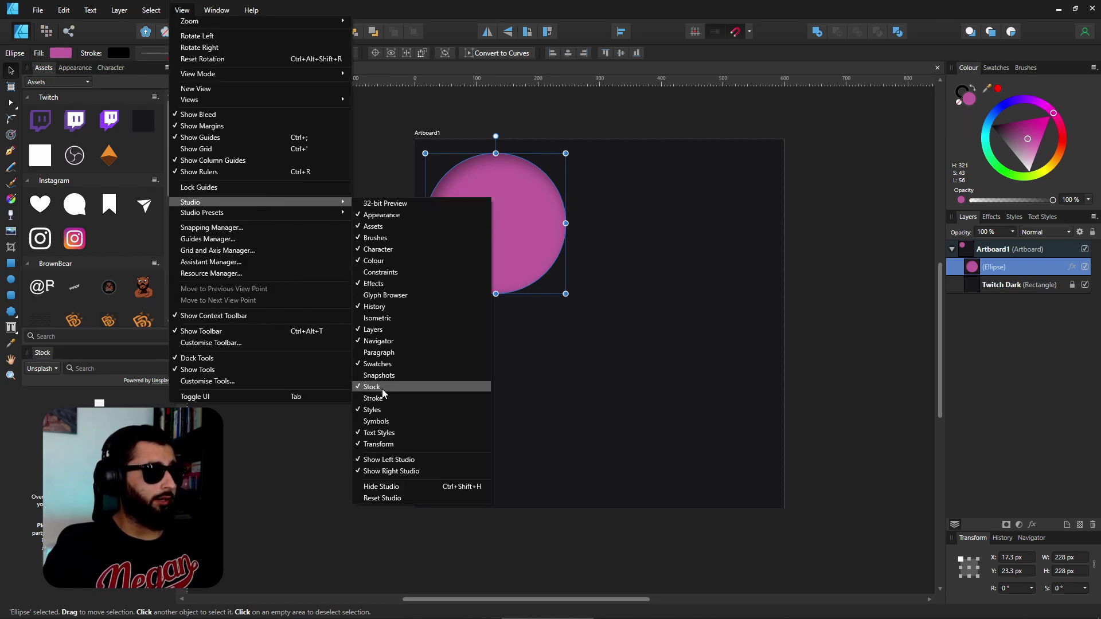
{"action": "left_click", "coordinate": [387, 424]}
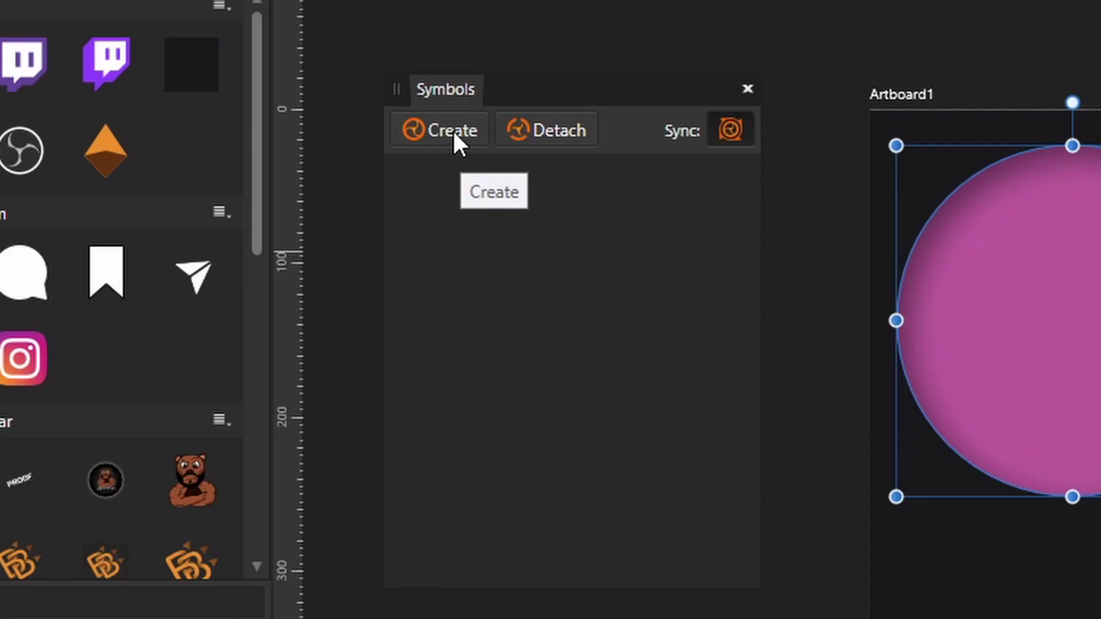
- Turn the pink circle into a symbol and place more instances of it on the artboard
{"action": "left_click", "coordinate": [452, 129]}
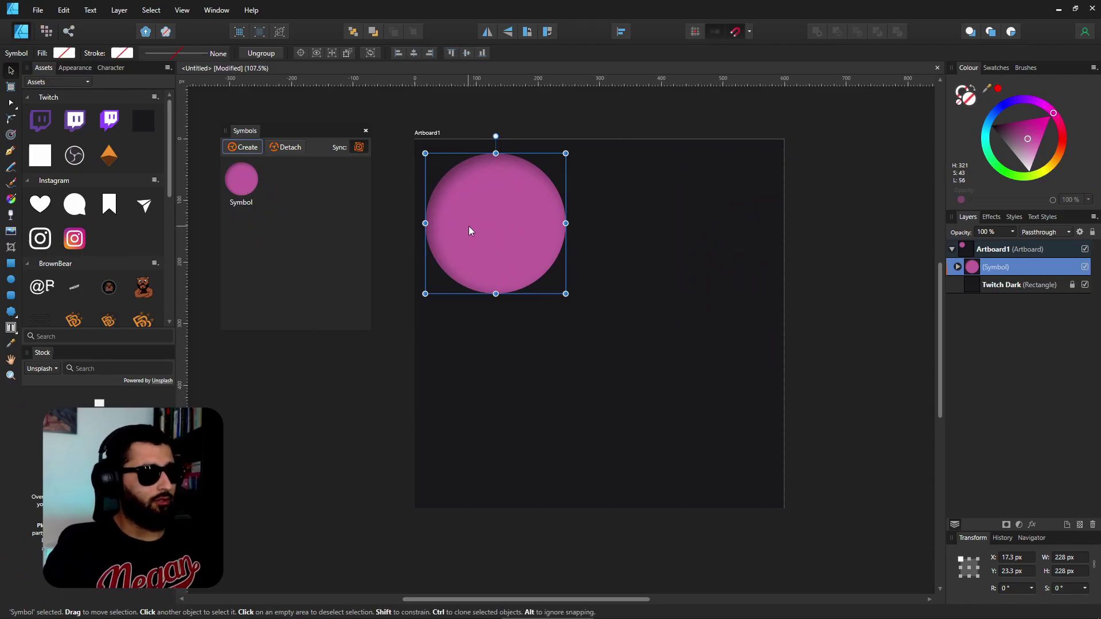
{"action": "left_click_drag", "start_coordinate": [469, 230], "coordinate": [642, 230]}
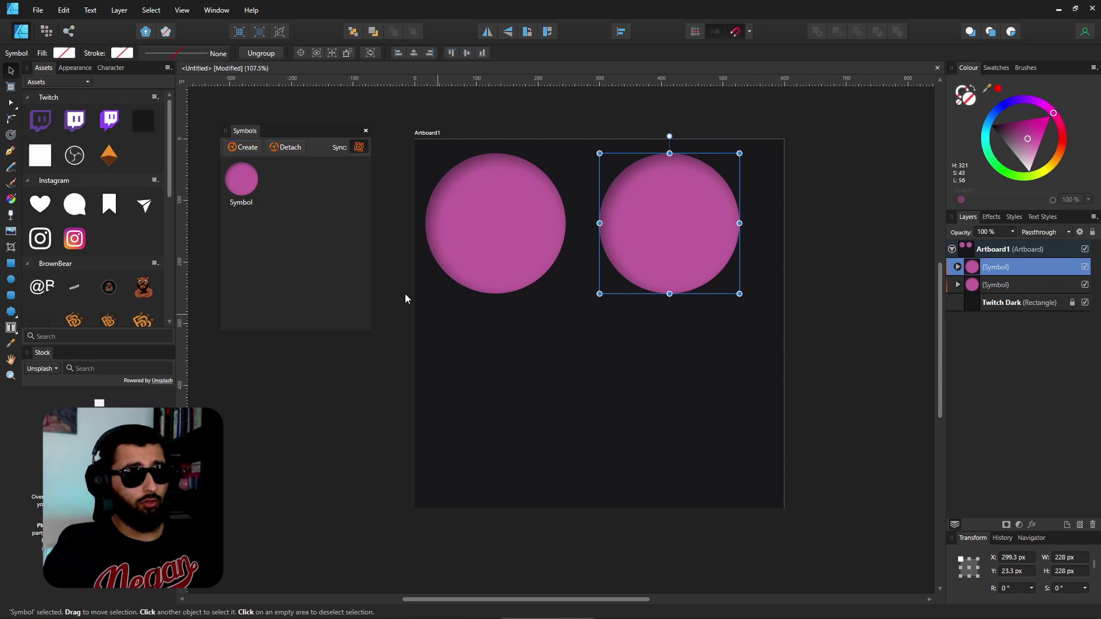
{"action": "left_click", "coordinate": [242, 183]}
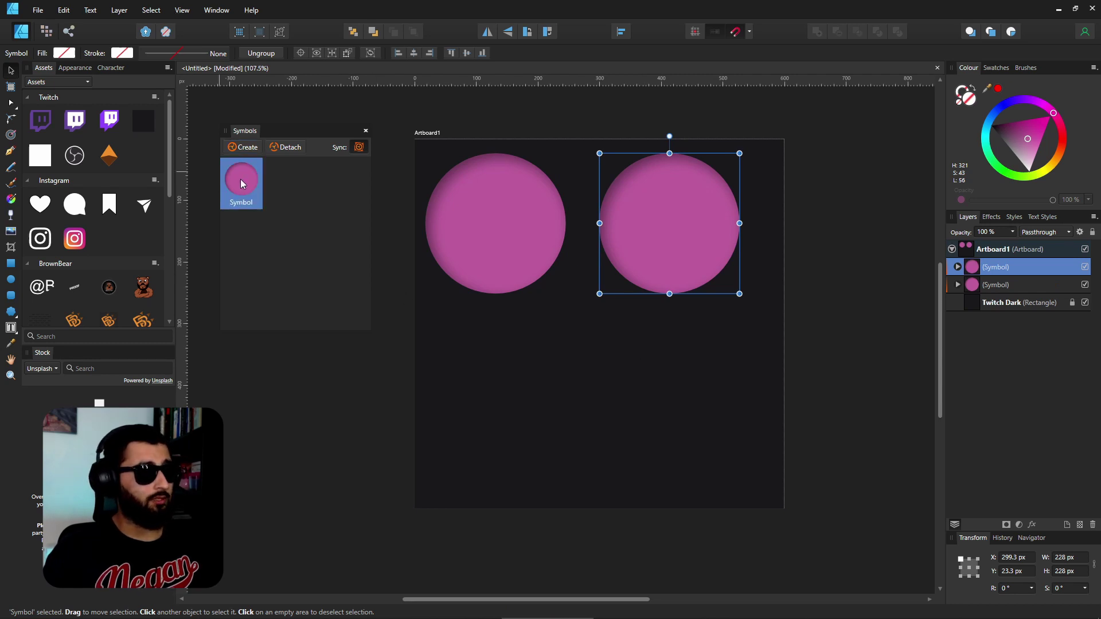
{"action": "left_click_drag", "start_coordinate": [241, 183], "coordinate": [674, 398]}
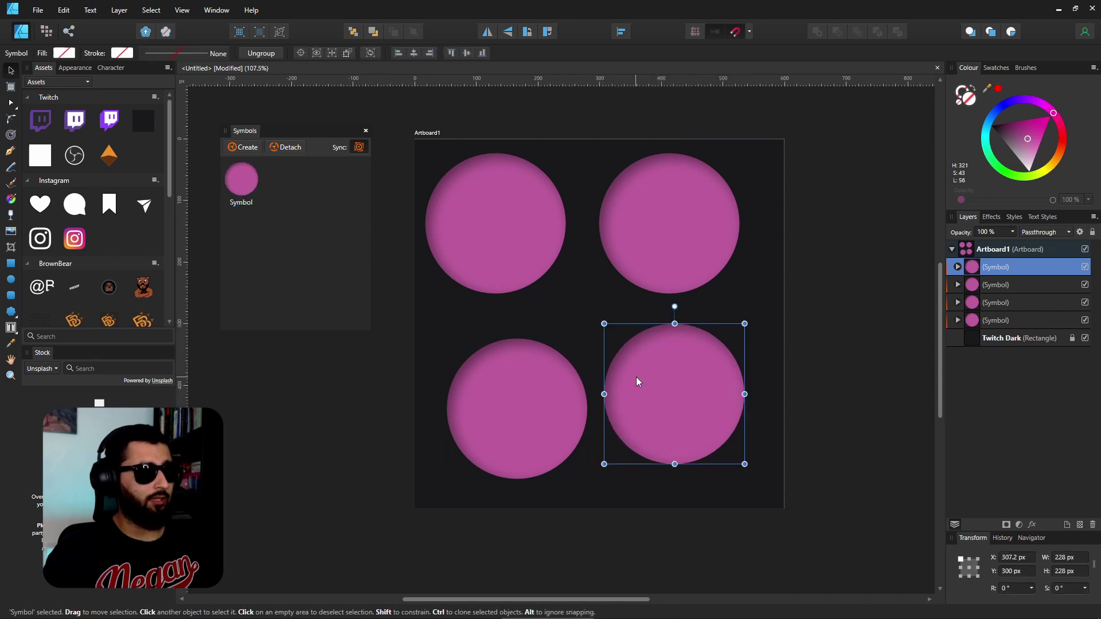
- Recolour the shared circle symbol through teal, yellow-green and purple
{"action": "left_click", "coordinate": [486, 243]}
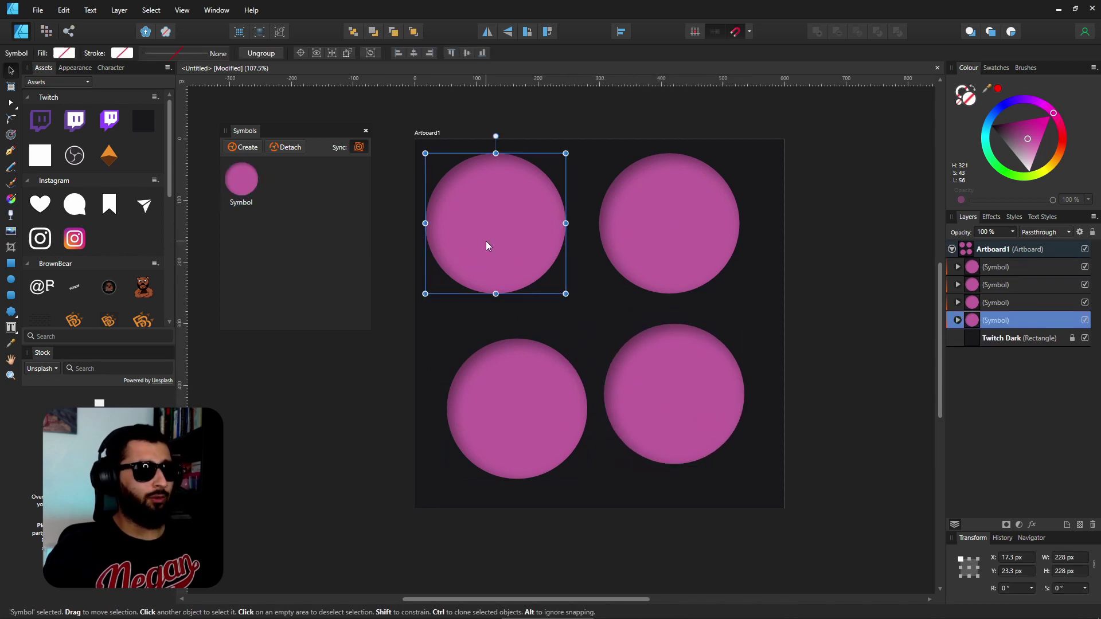
{"action": "left_click", "coordinate": [988, 139]}
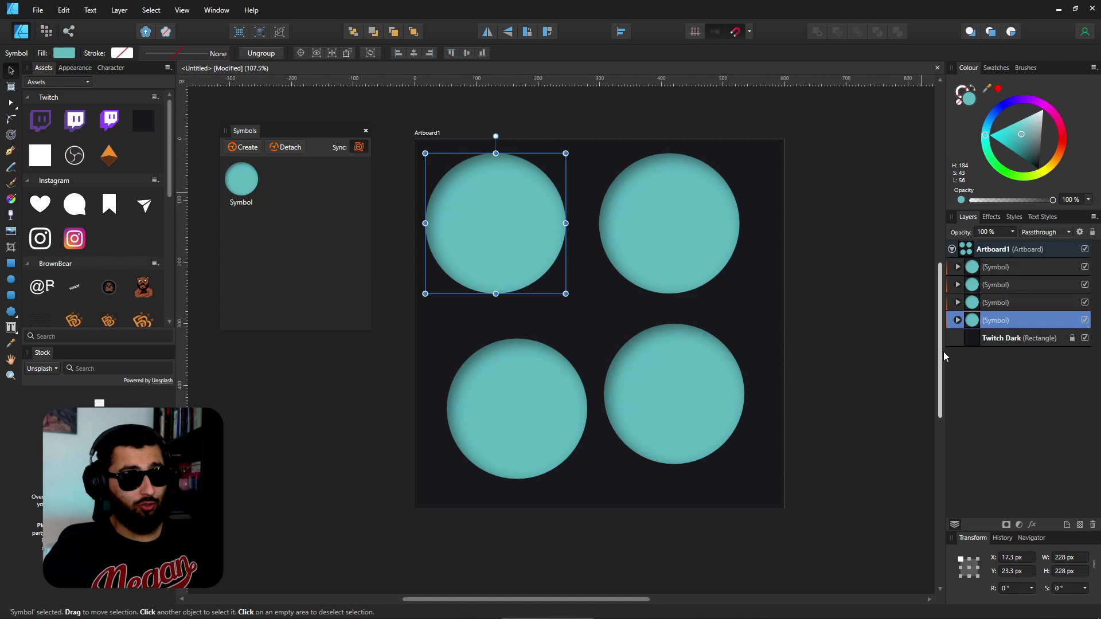
{"action": "left_click", "coordinate": [722, 249]}
{"action": "left_click", "coordinate": [717, 386]}
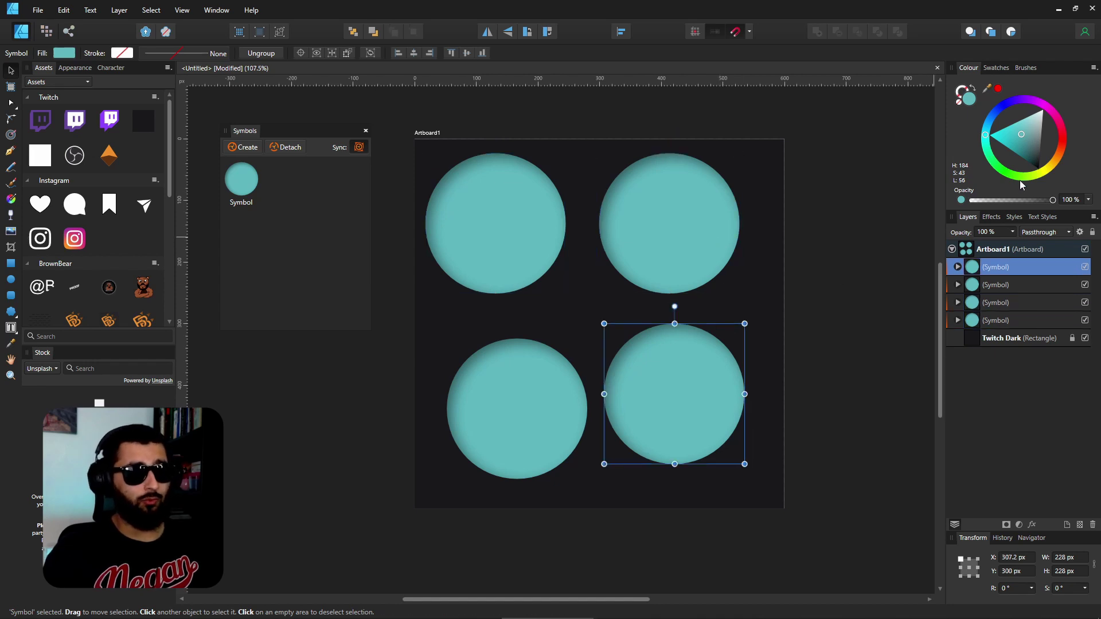
{"action": "left_click", "coordinate": [1021, 181]}
{"action": "left_click", "coordinate": [576, 353]}
{"action": "left_click", "coordinate": [1011, 106]}
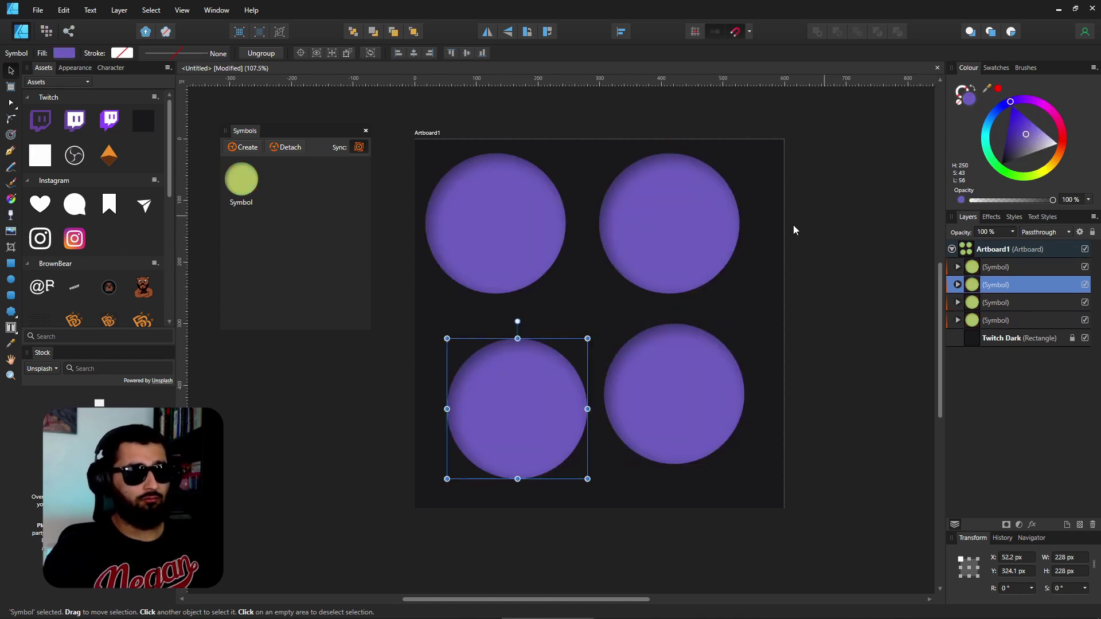
- Shift the symbol circles' shared colour from purple to red
{"action": "left_click", "coordinate": [717, 270]}
{"action": "left_click", "coordinate": [503, 268]}
{"action": "left_click", "coordinate": [1028, 102]}
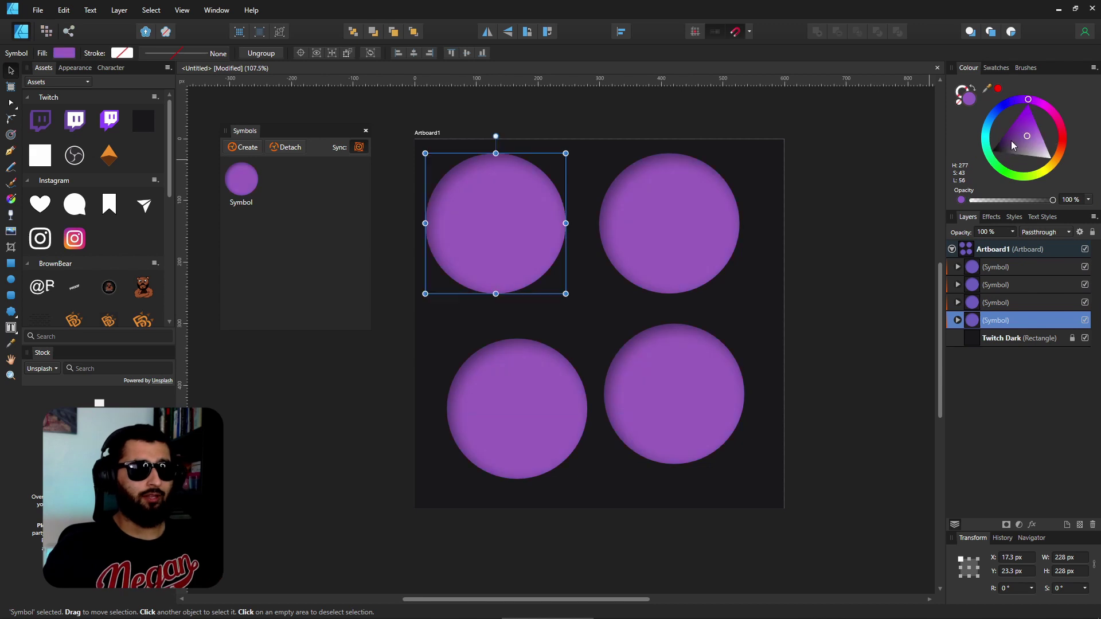
{"action": "left_click", "coordinate": [693, 358]}
{"action": "left_click", "coordinate": [698, 229]}
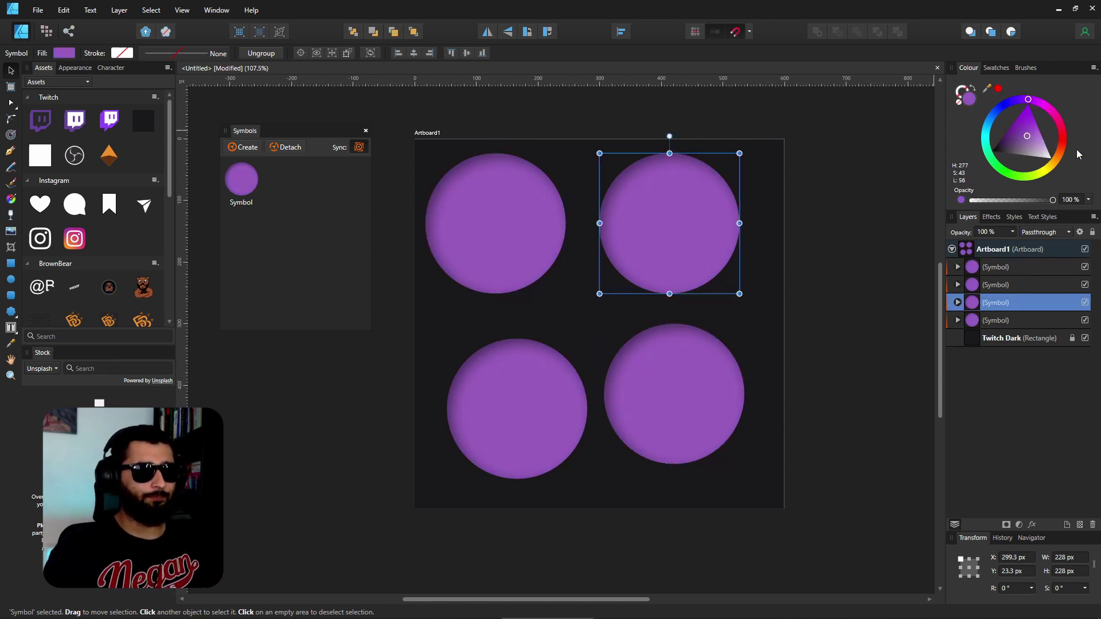
{"action": "left_click", "coordinate": [1062, 140]}
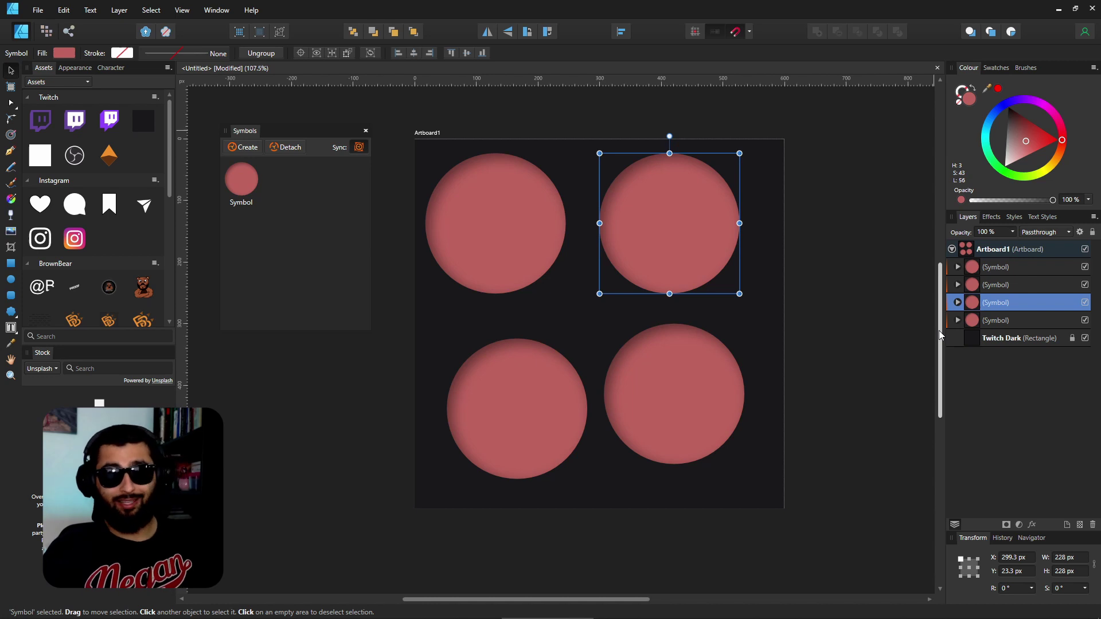
- Add a white outer glow of about 28 px radius to the circle symbol
{"action": "left_click", "coordinate": [868, 492]}
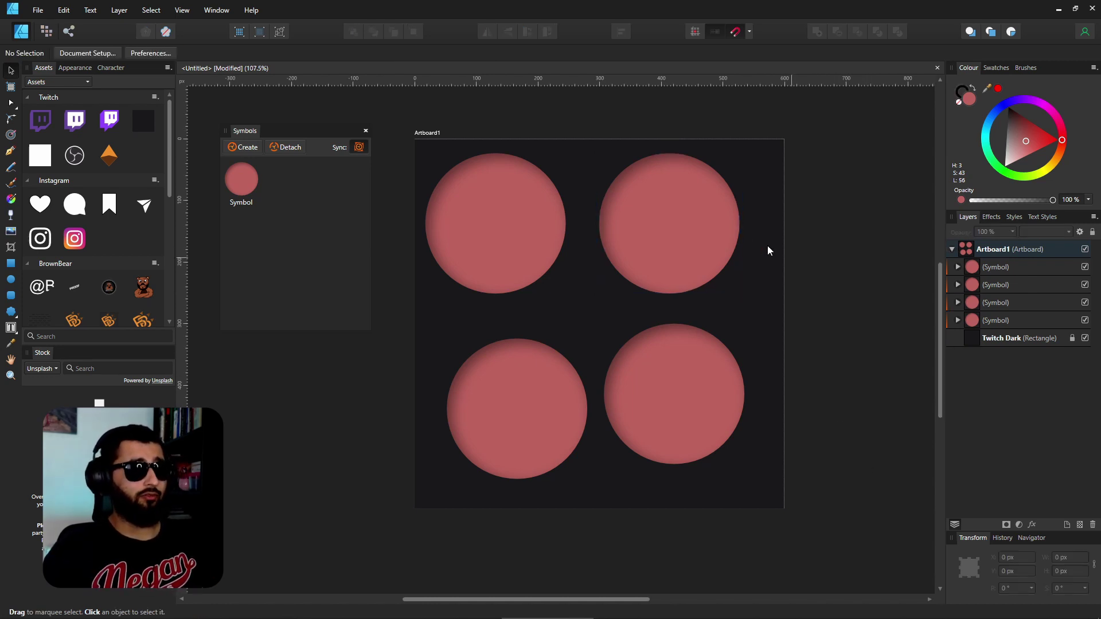
{"action": "left_click", "coordinate": [672, 222]}
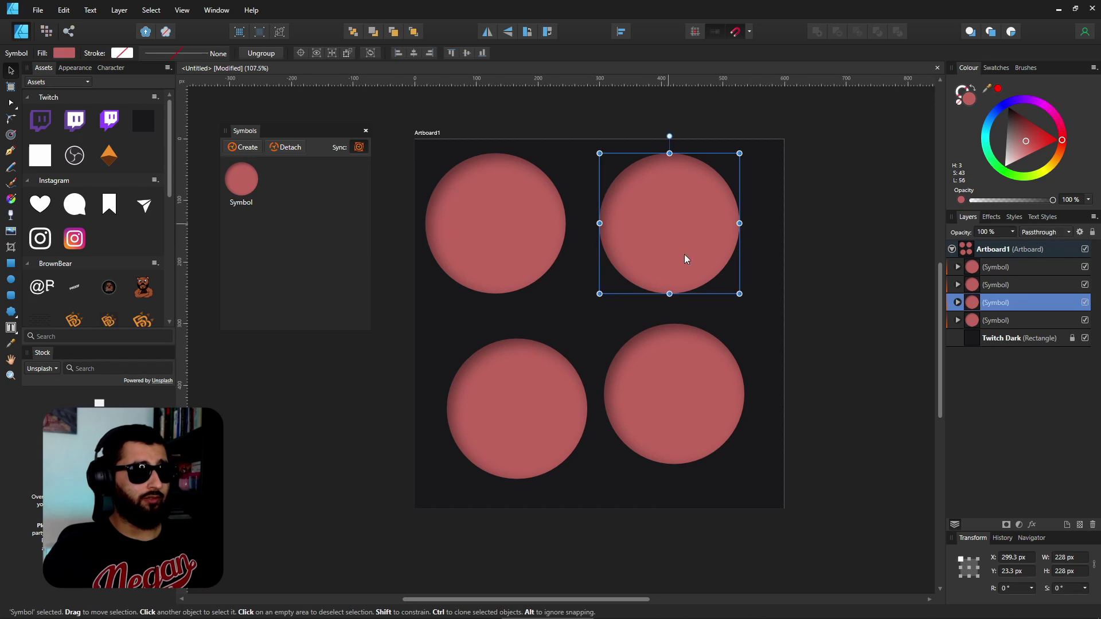
{"action": "left_click", "coordinate": [1034, 525]}
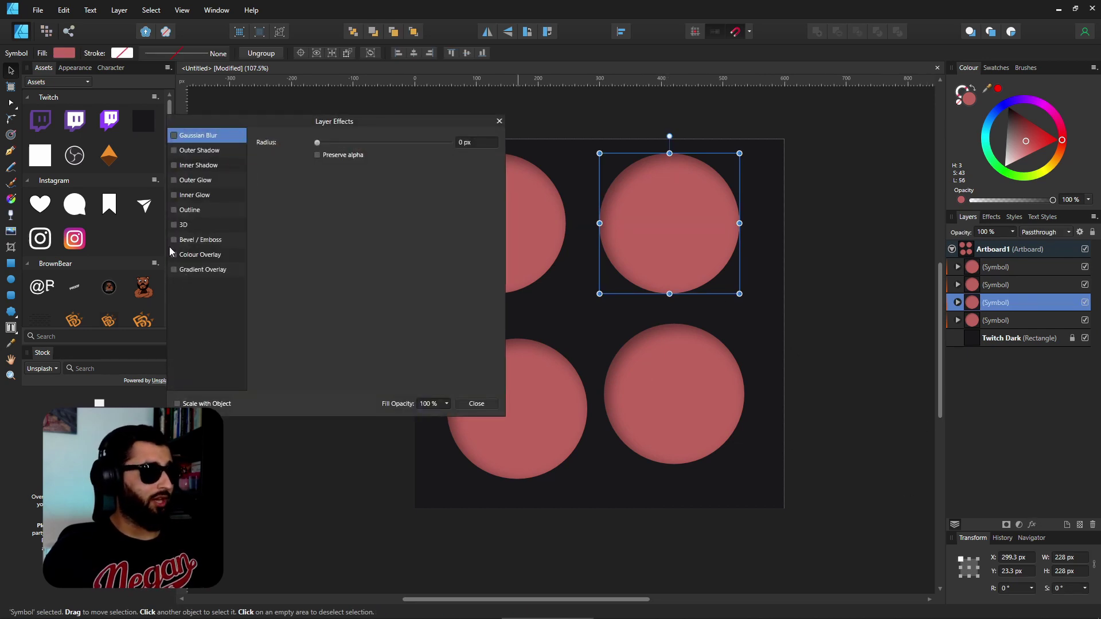
{"action": "left_click", "coordinate": [190, 180]}
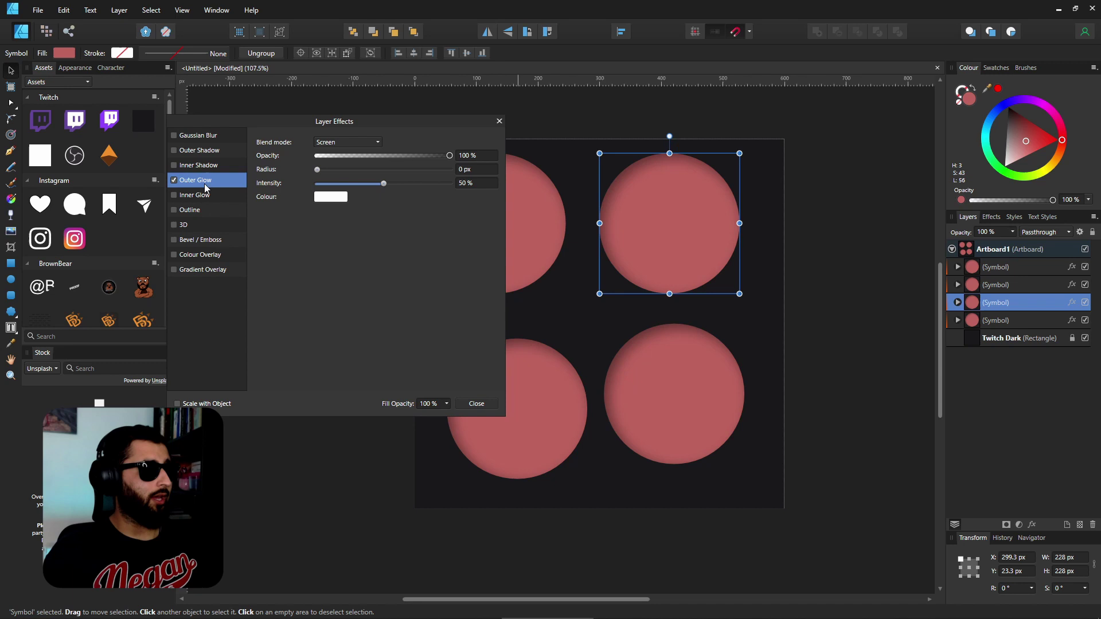
{"action": "left_click_drag", "start_coordinate": [318, 170], "coordinate": [403, 185]}
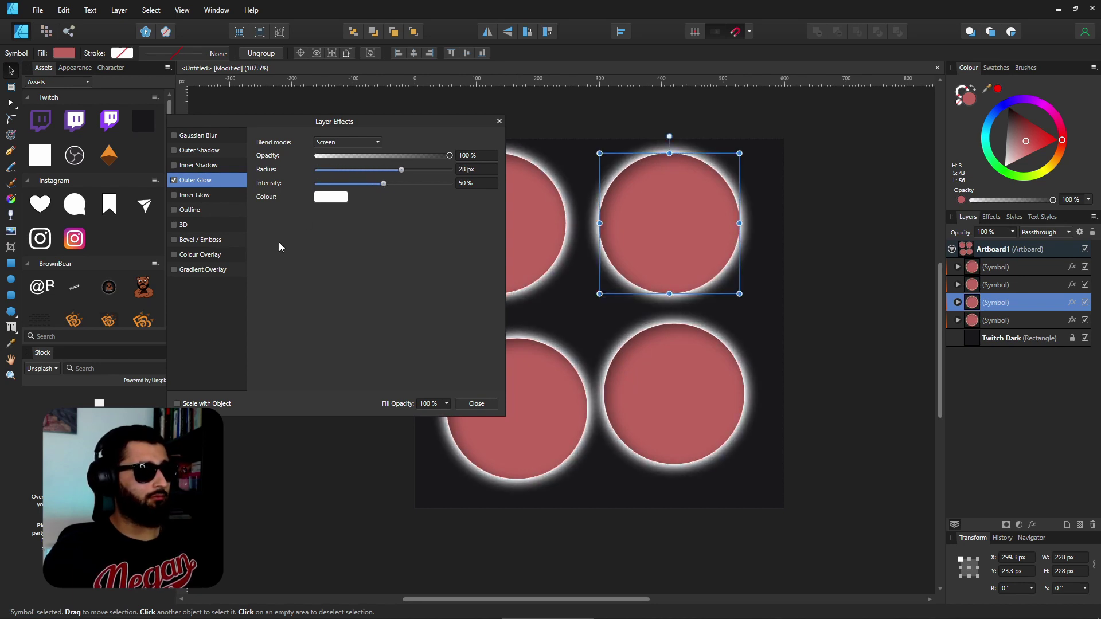
{"action": "left_click_drag", "start_coordinate": [384, 126], "coordinate": [279, 120]}
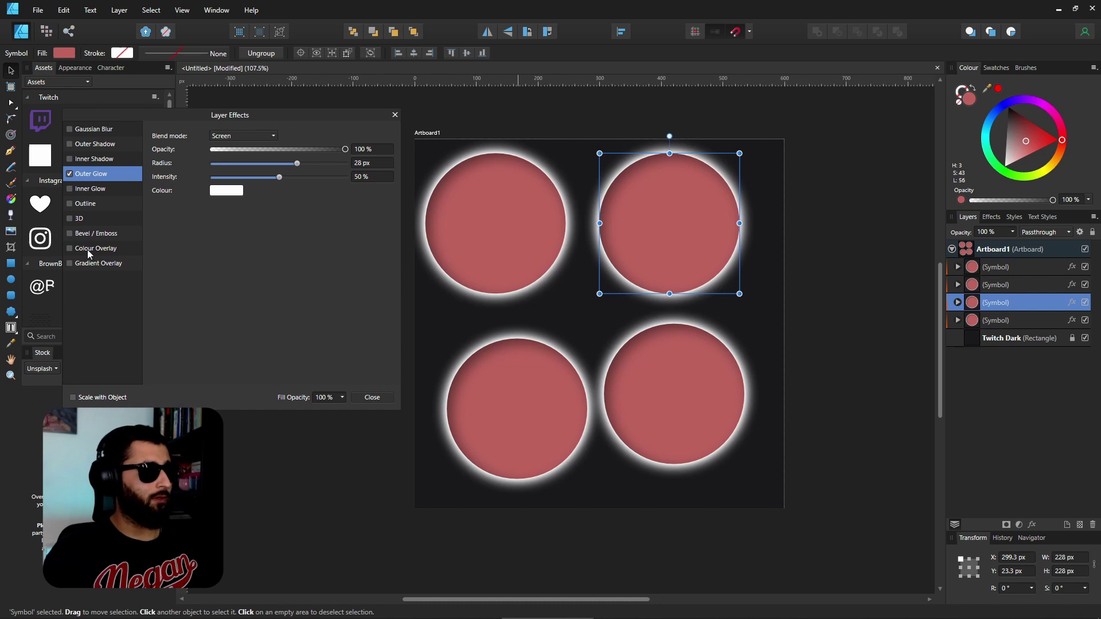
- Add a thick magenta outline to the circle symbols
{"action": "left_click", "coordinate": [69, 203]}
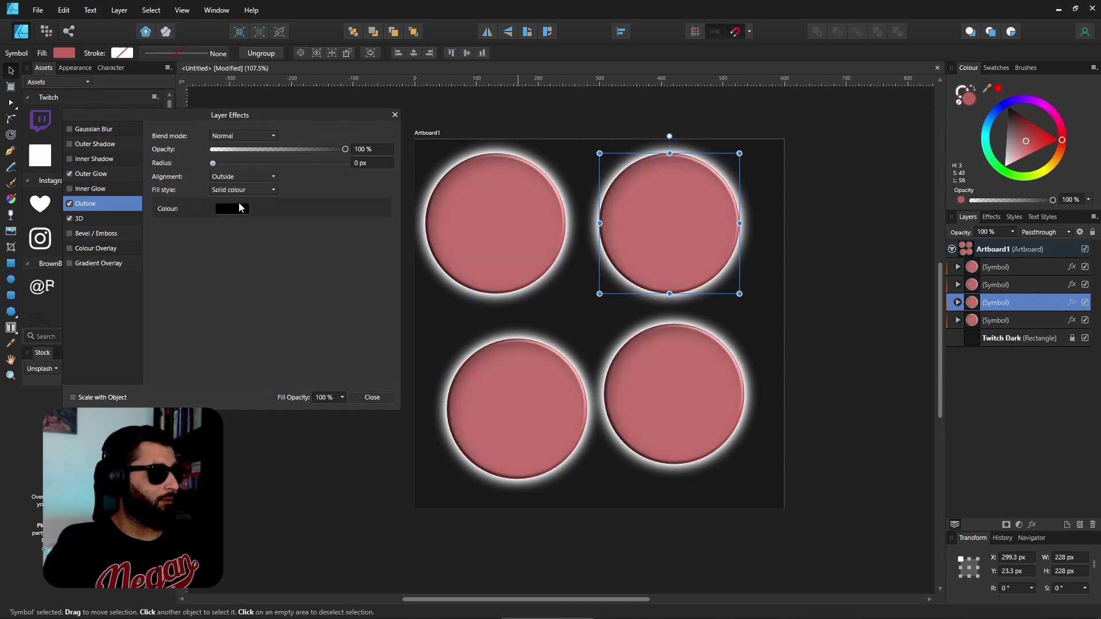
{"action": "left_click", "coordinate": [239, 208]}
{"action": "left_click_drag", "start_coordinate": [245, 275], "coordinate": [245, 257]}
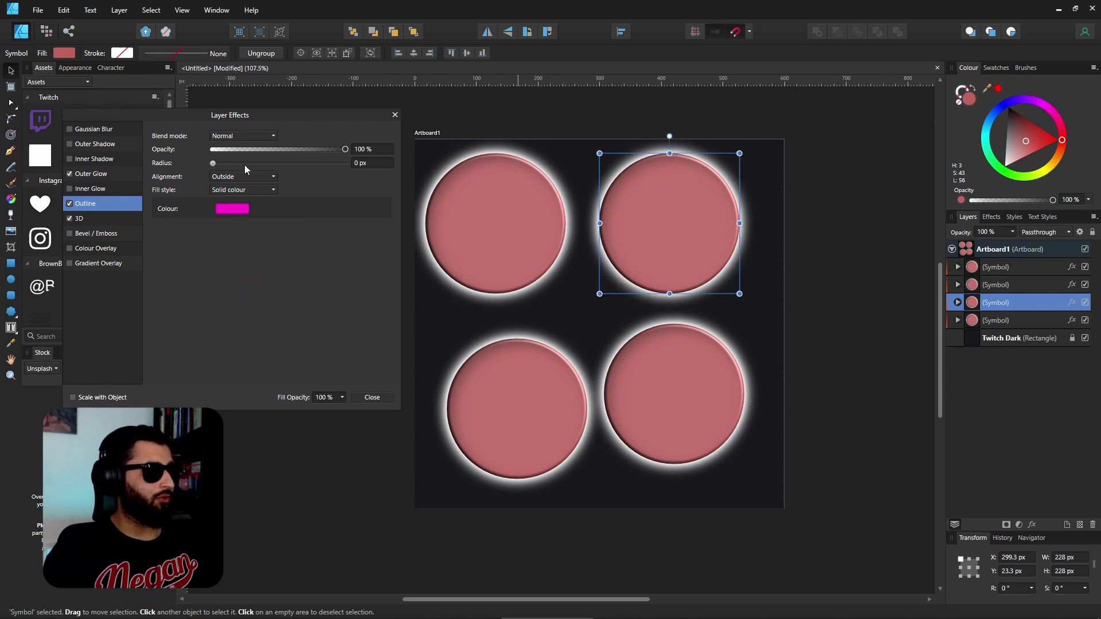
{"action": "left_click_drag", "start_coordinate": [245, 165], "coordinate": [273, 164]}
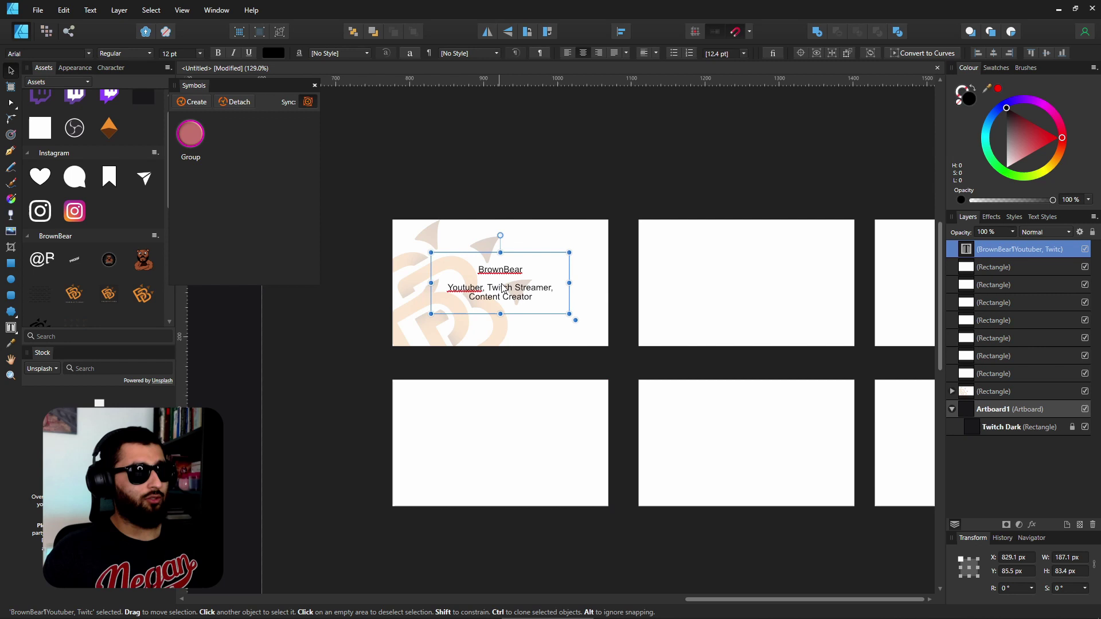
- Convert the selected BrownBear card text into a symbol
{"action": "left_click", "coordinate": [200, 106]}
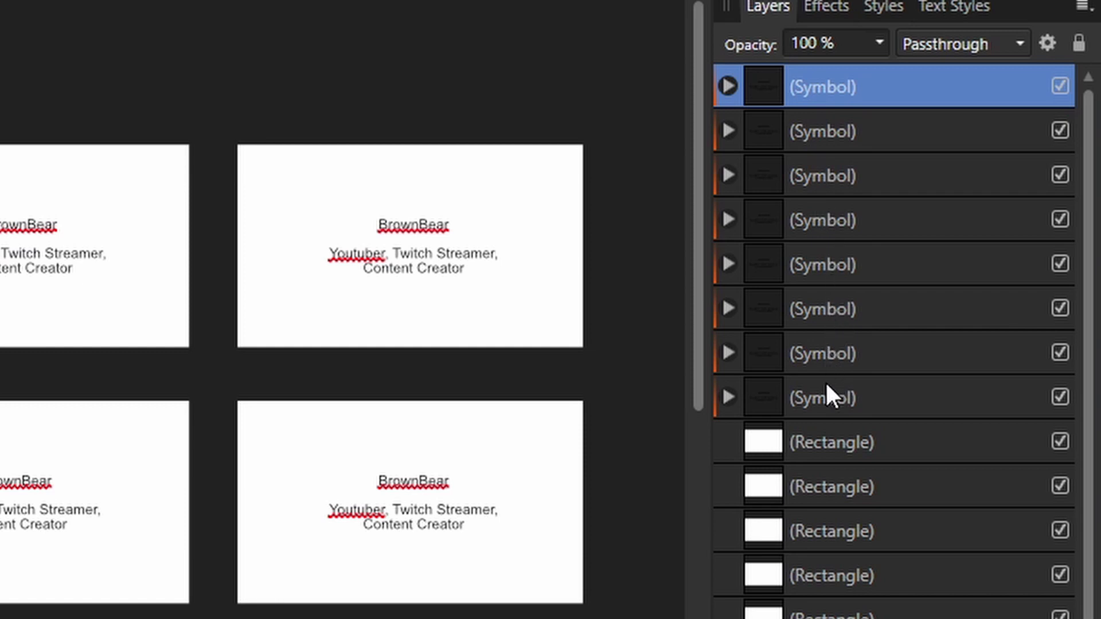
- Set the symbol's BrownBear text layer to the Candal font
{"action": "left_click", "coordinate": [727, 396]}
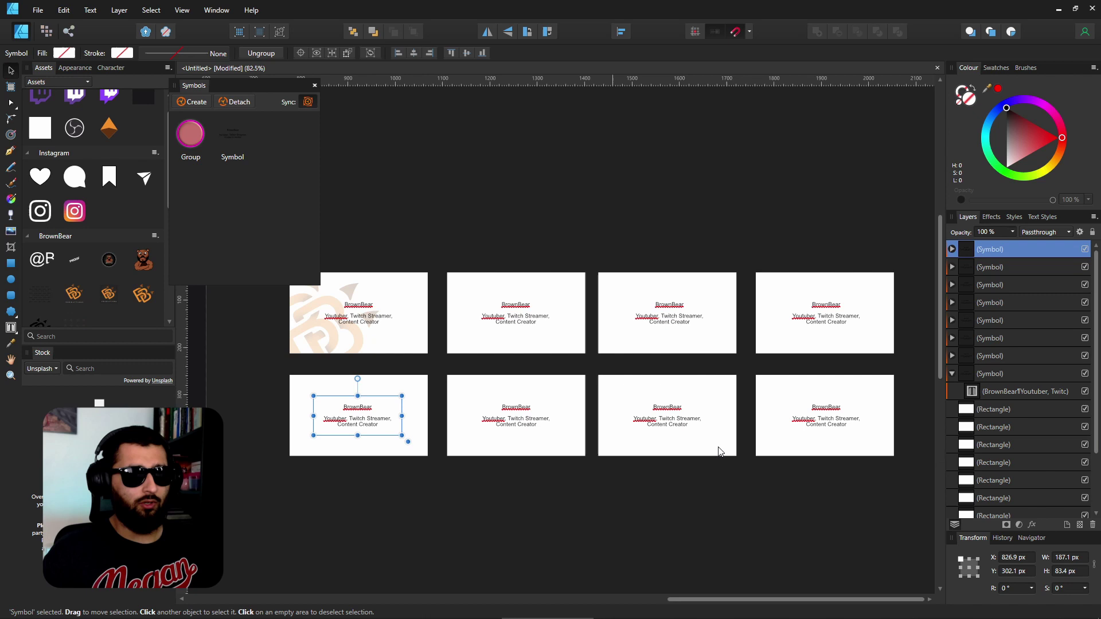
{"action": "left_click", "coordinate": [974, 395]}
{"action": "left_click", "coordinate": [44, 53]}
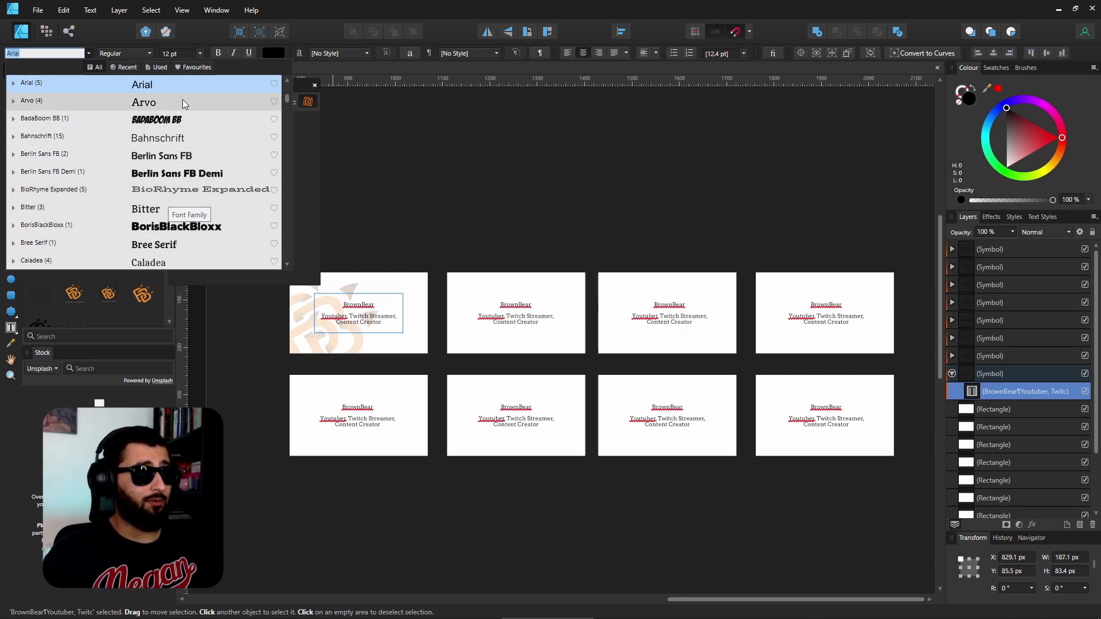
{"action": "left_click", "coordinate": [185, 255]}
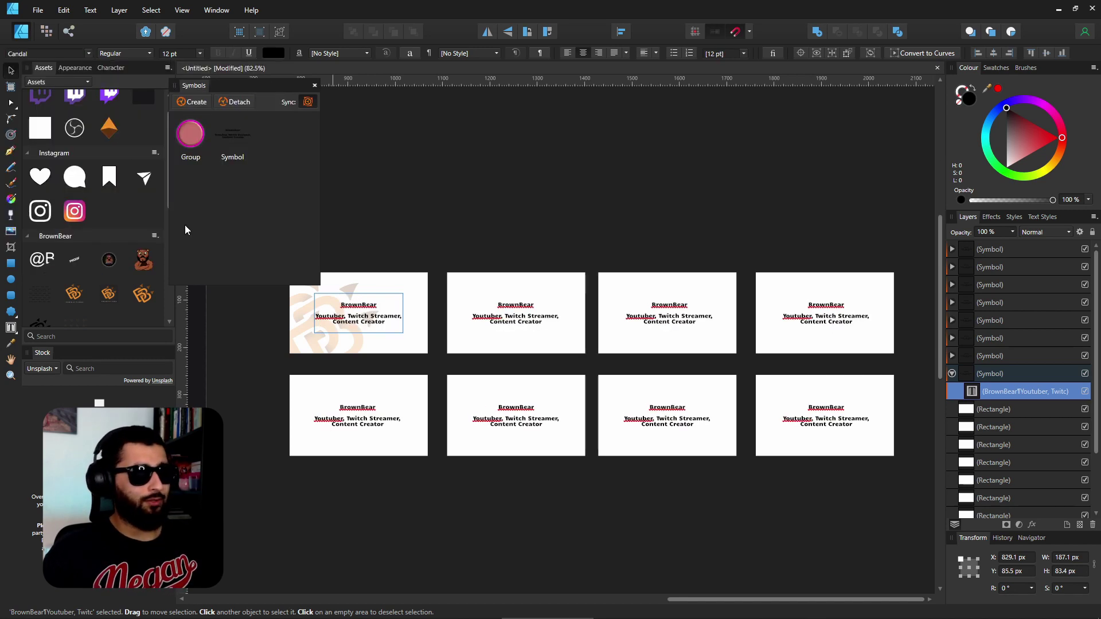
- Fill the second card's background black, and set the symbol text white, then back to black
{"action": "left_click", "coordinate": [483, 291]}
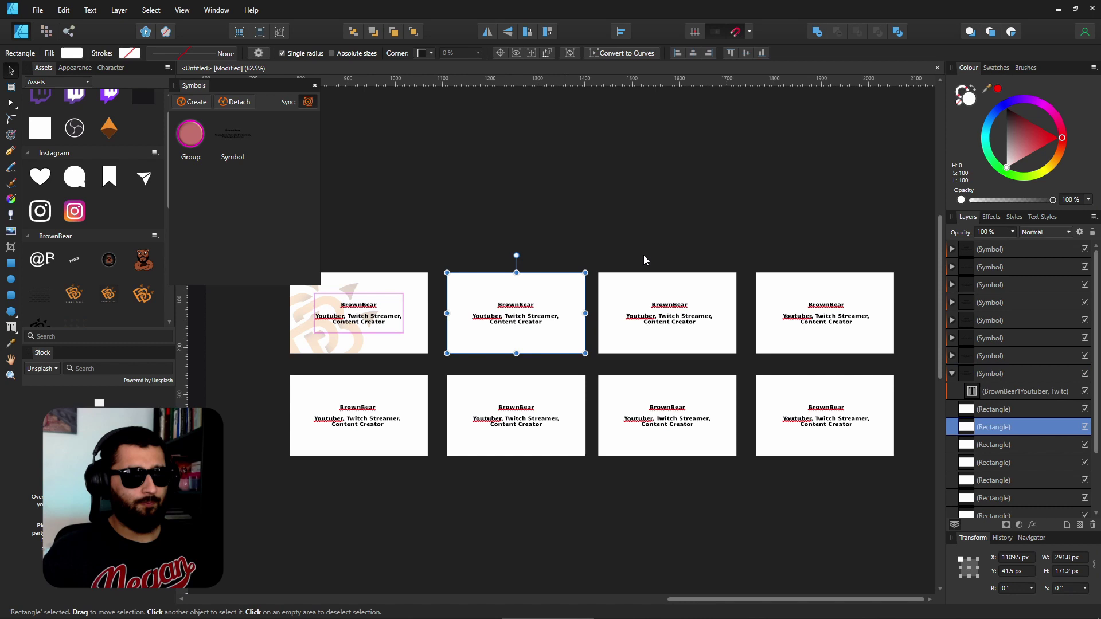
{"action": "left_click_drag", "start_coordinate": [1020, 133], "coordinate": [941, 71]}
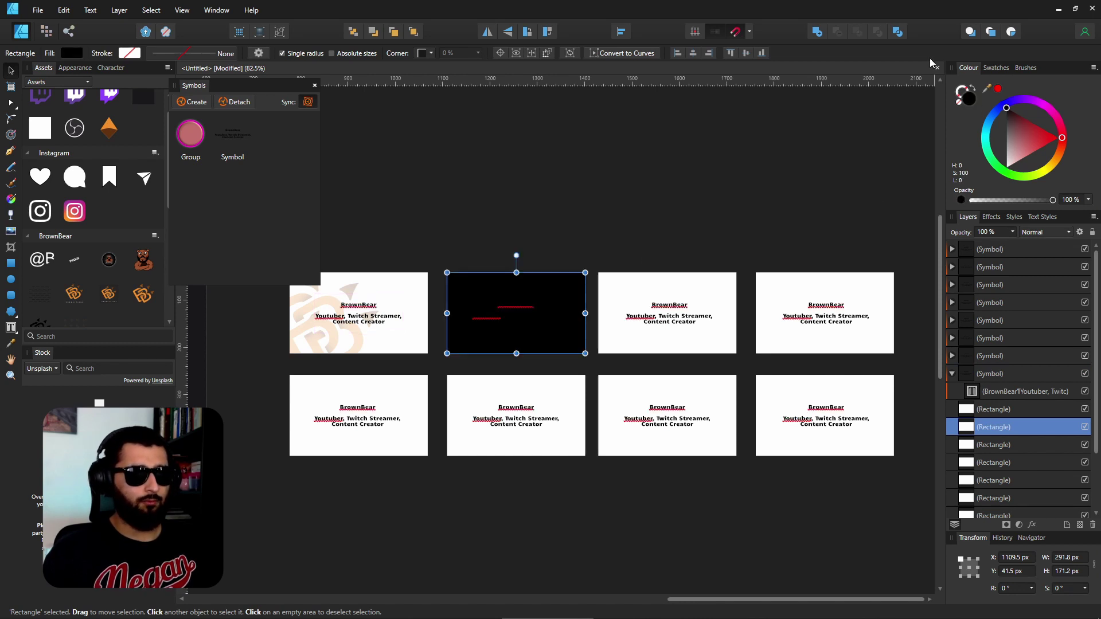
{"action": "left_click", "coordinate": [523, 312]}
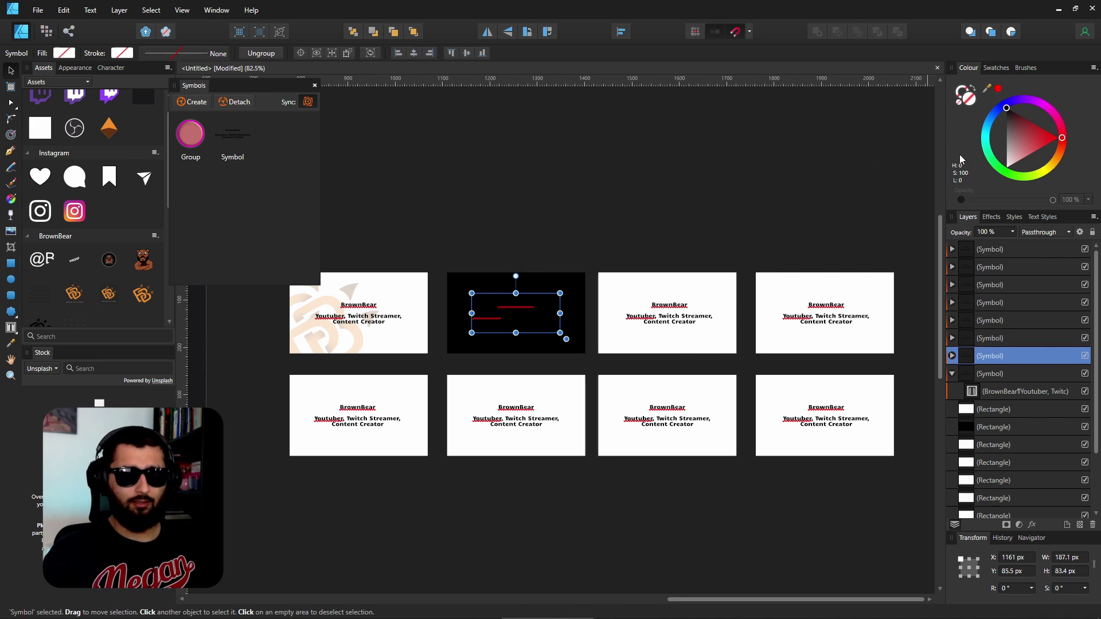
{"action": "left_click_drag", "start_coordinate": [1023, 132], "coordinate": [983, 200]}
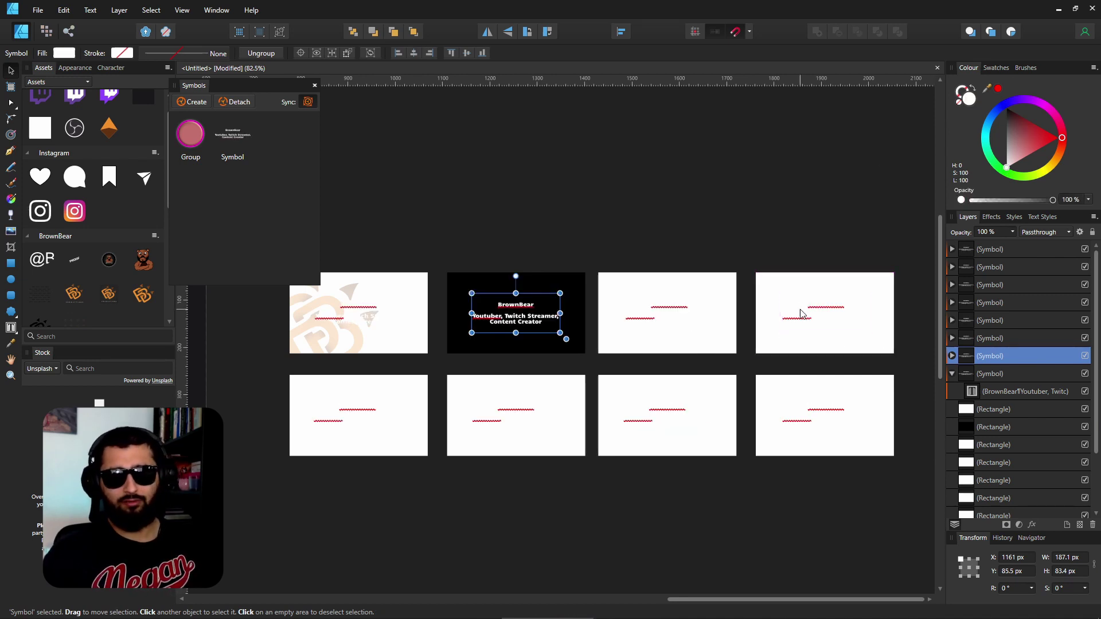
{"action": "left_click_drag", "start_coordinate": [1017, 130], "coordinate": [1005, 108]}
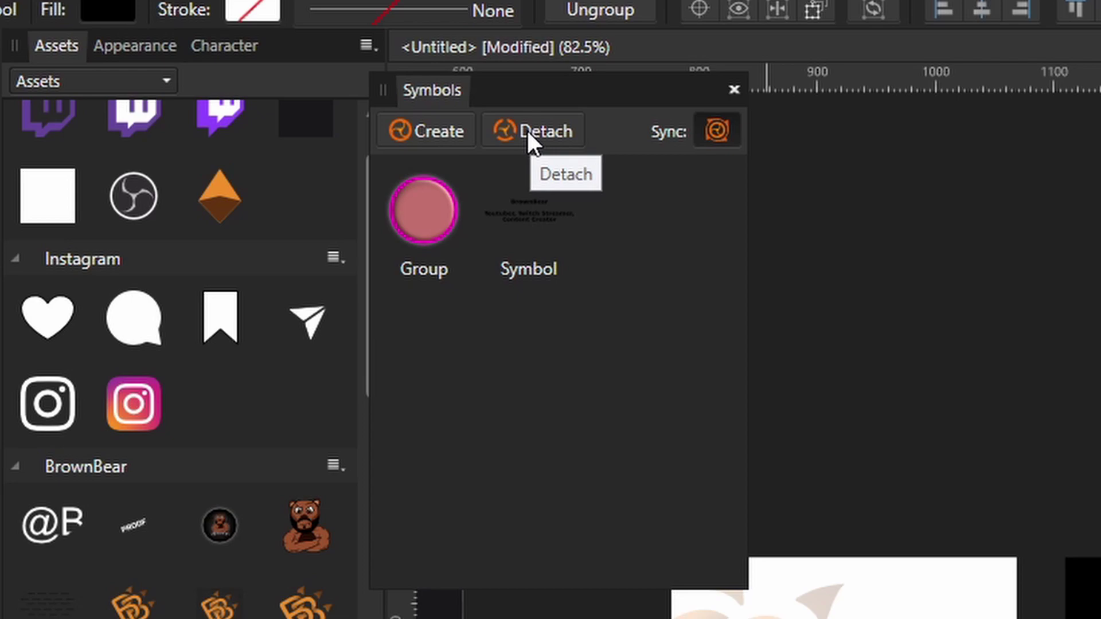
- Detach one text instance from its symbol and inspect the resulting group
{"action": "left_click", "coordinate": [527, 130]}
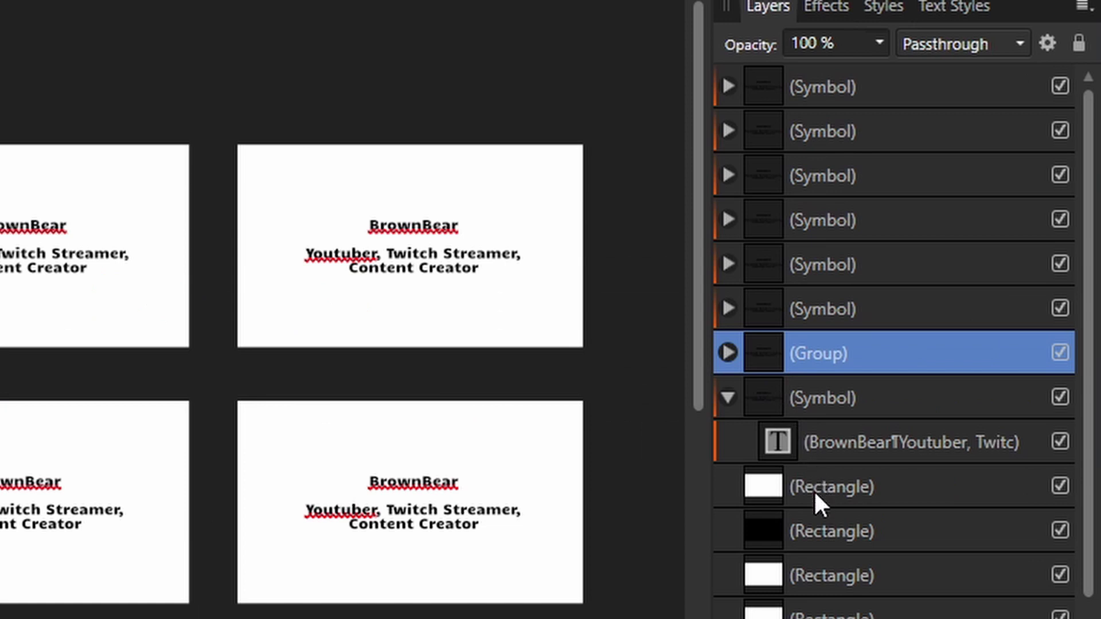
{"action": "left_click", "coordinate": [814, 487]}
{"action": "left_click", "coordinate": [726, 401]}
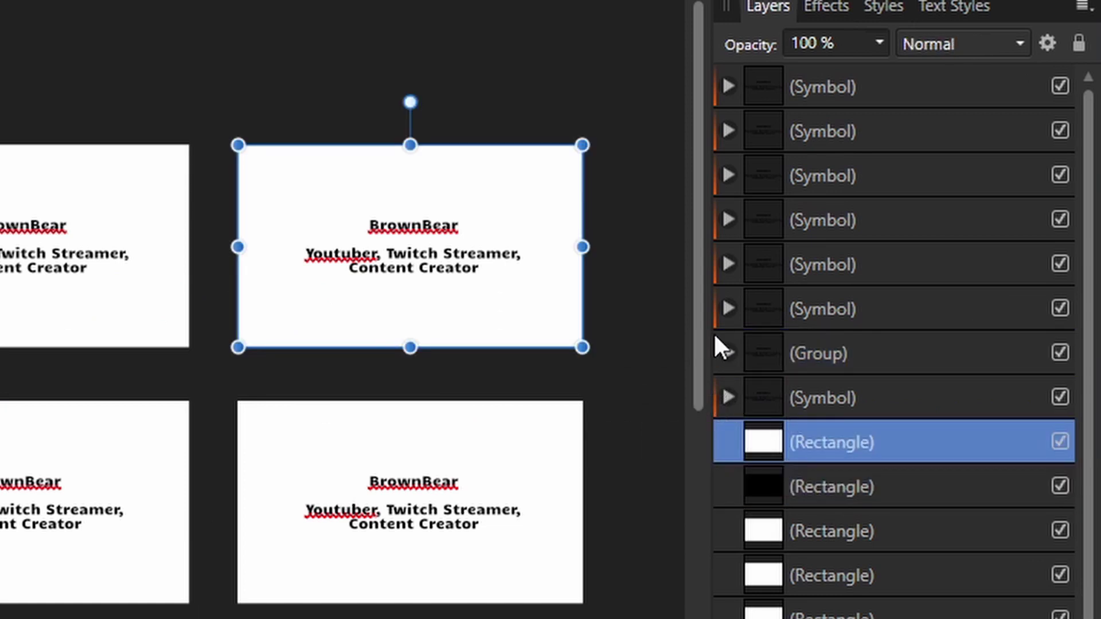
{"action": "left_click", "coordinate": [820, 355]}
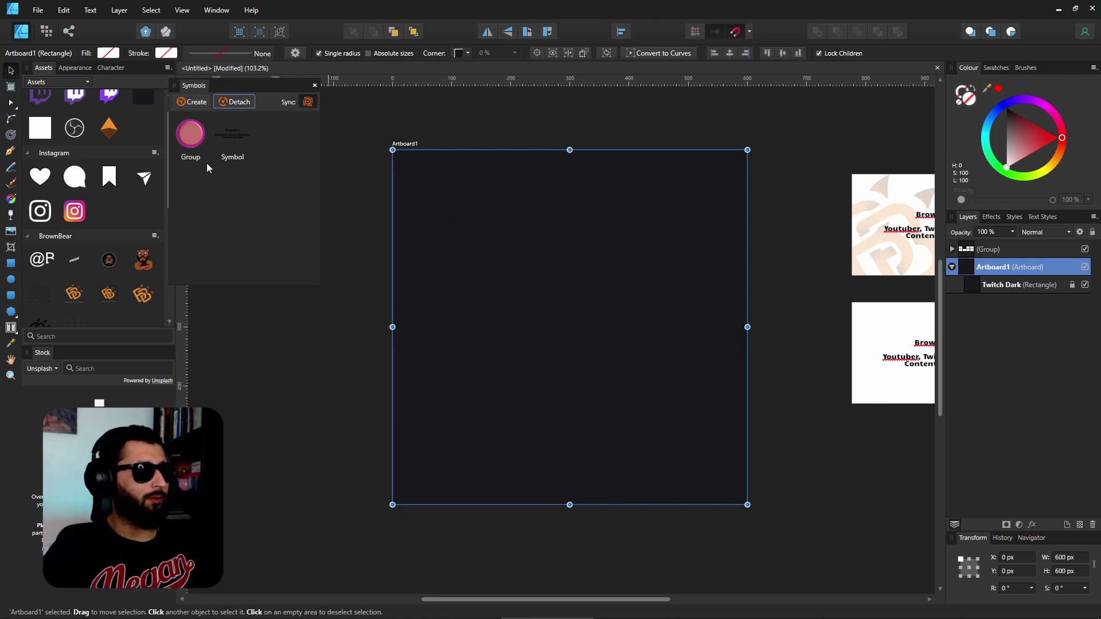
- Place another glowing circle symbol instance and adjust the circles' positions on the artboard
{"action": "left_click", "coordinate": [193, 138]}
{"action": "left_click_drag", "start_coordinate": [193, 138], "coordinate": [607, 420]}
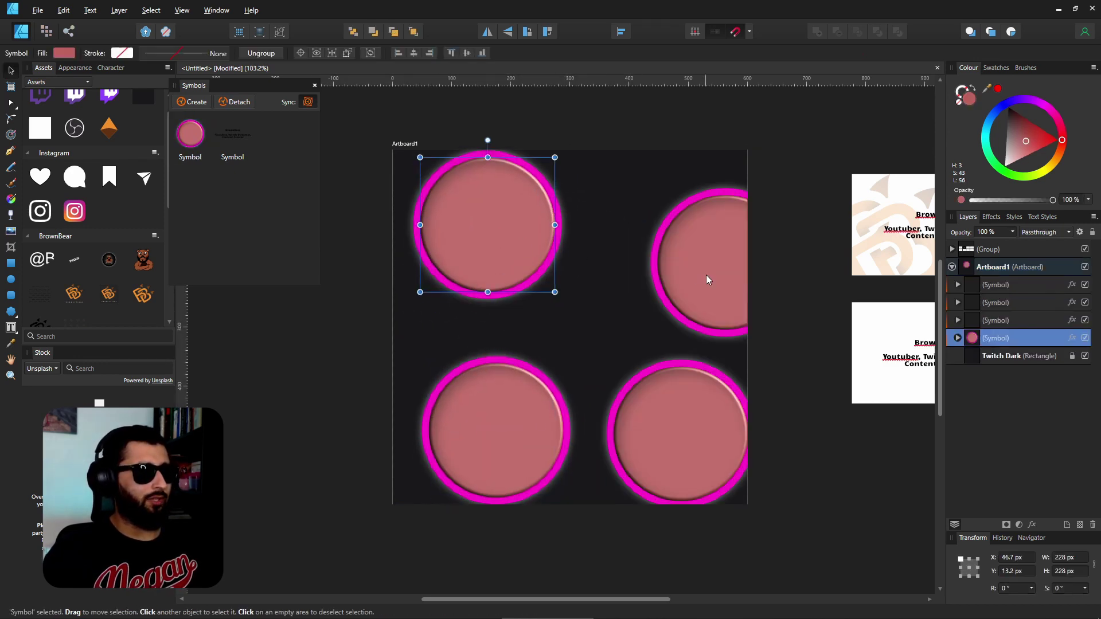
{"action": "left_click_drag", "start_coordinate": [706, 279], "coordinate": [648, 252]}
{"action": "left_click_drag", "start_coordinate": [480, 226], "coordinate": [483, 246]}
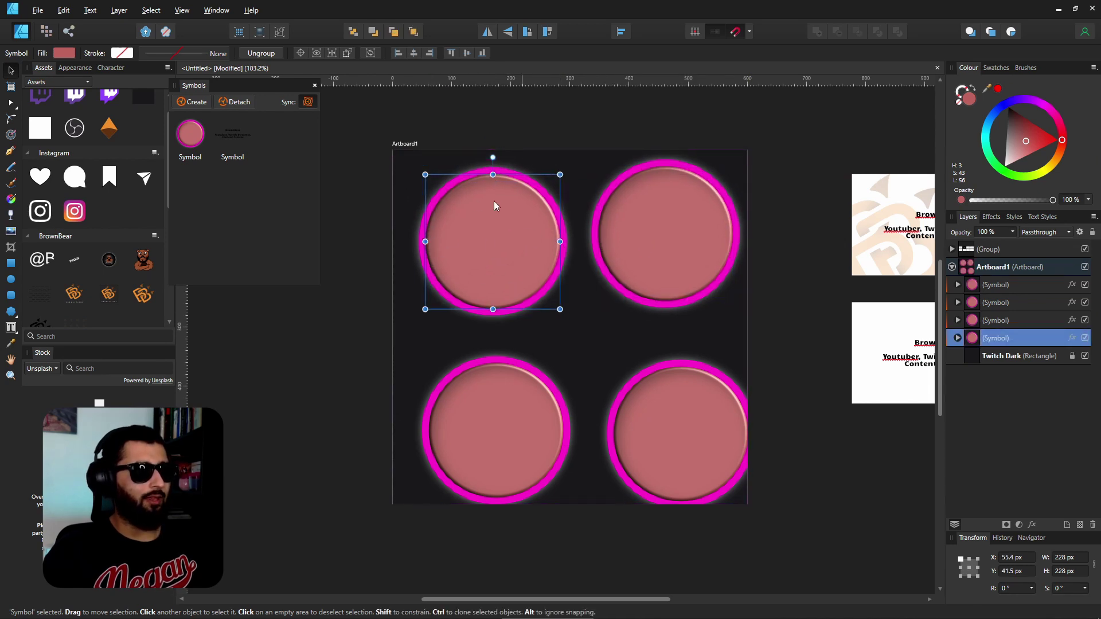
- Add a 'Hello' text frame over the top-left circle
{"action": "key", "text": "t"}
{"action": "left_click_drag", "start_coordinate": [409, 182], "coordinate": [565, 295]}
{"action": "type", "text": "Hello"}
{"action": "key", "text": "Escape"}
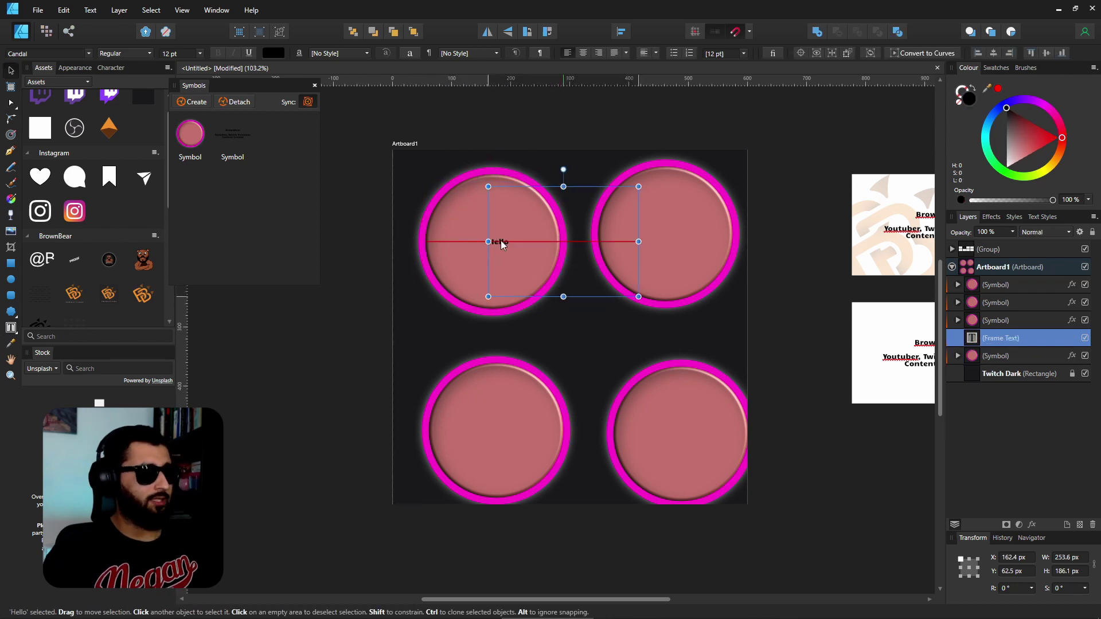
{"action": "left_click_drag", "start_coordinate": [474, 241], "coordinate": [437, 239]}
{"action": "key", "text": "ctrl+d"}
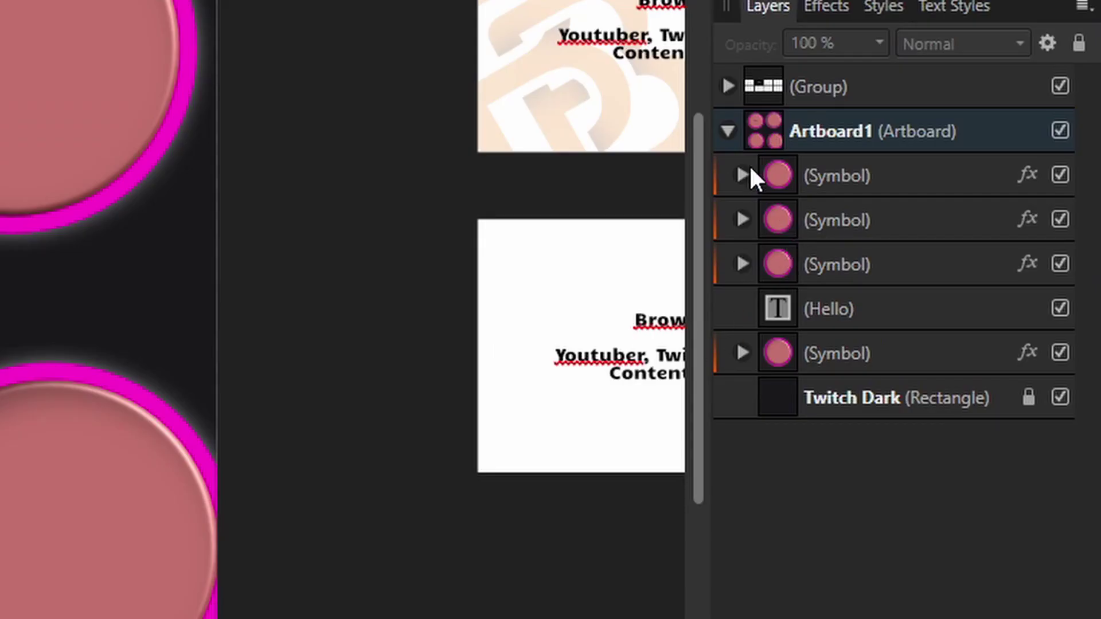
- Nest the Hello text layer inside the bottom Symbol, just above its Ellipse
{"action": "left_click", "coordinate": [780, 309]}
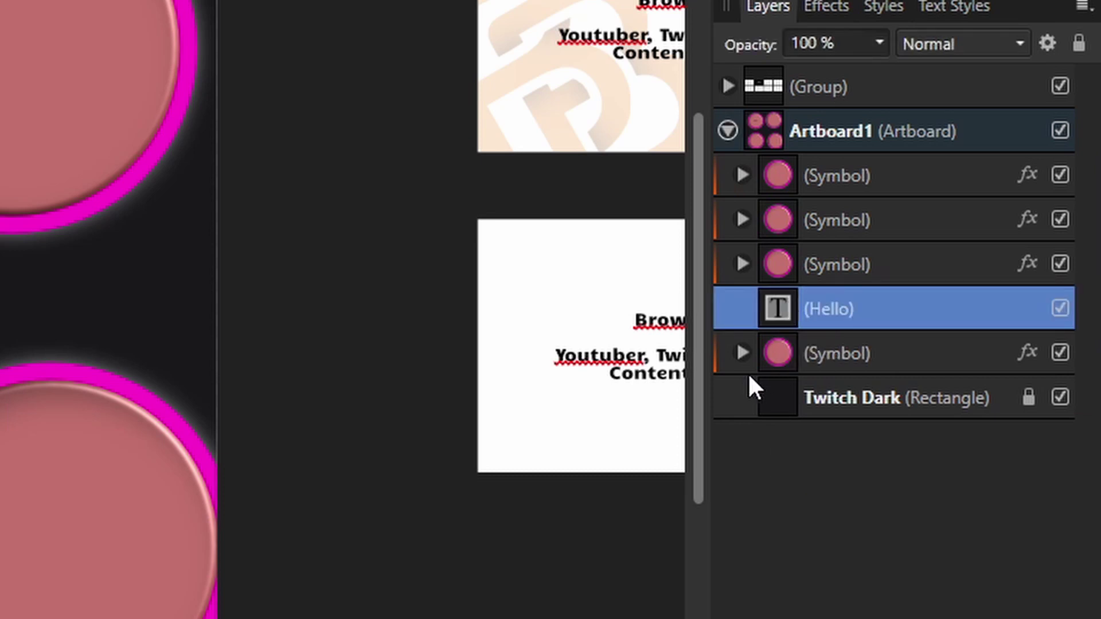
{"action": "left_click", "coordinate": [742, 353]}
{"action": "left_click_drag", "start_coordinate": [782, 308], "coordinate": [799, 373]}
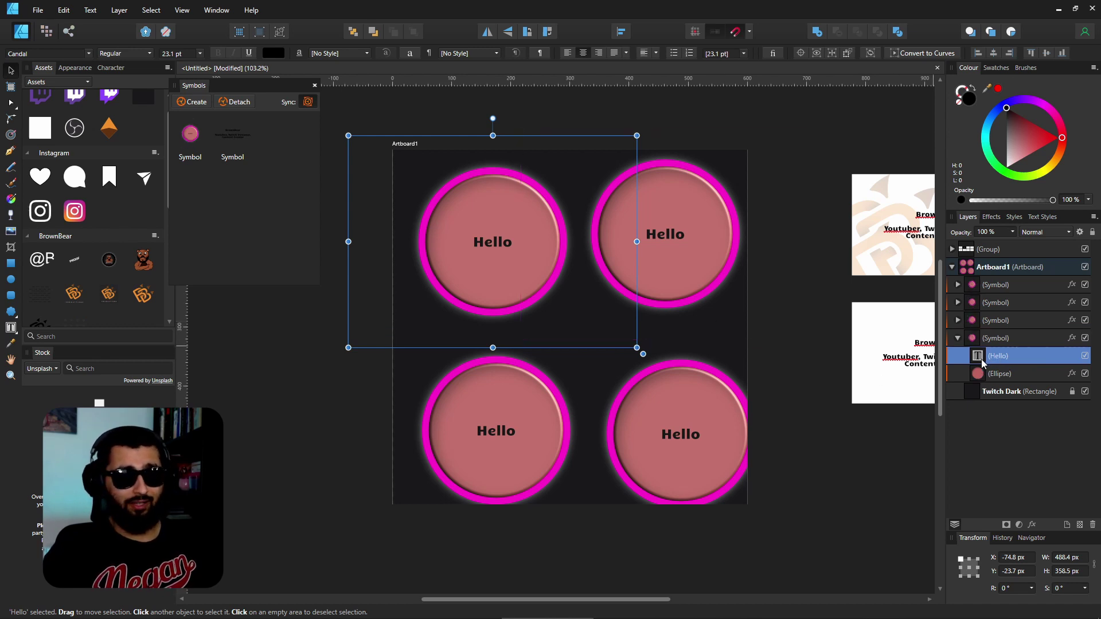
{"action": "mouse_move", "coordinate": [982, 362]}
{"action": "left_mouse_down"}
{"action": "mouse_move", "coordinate": [976, 332]}
{"action": "mouse_move", "coordinate": [981, 370]}
{"action": "left_mouse_up"}
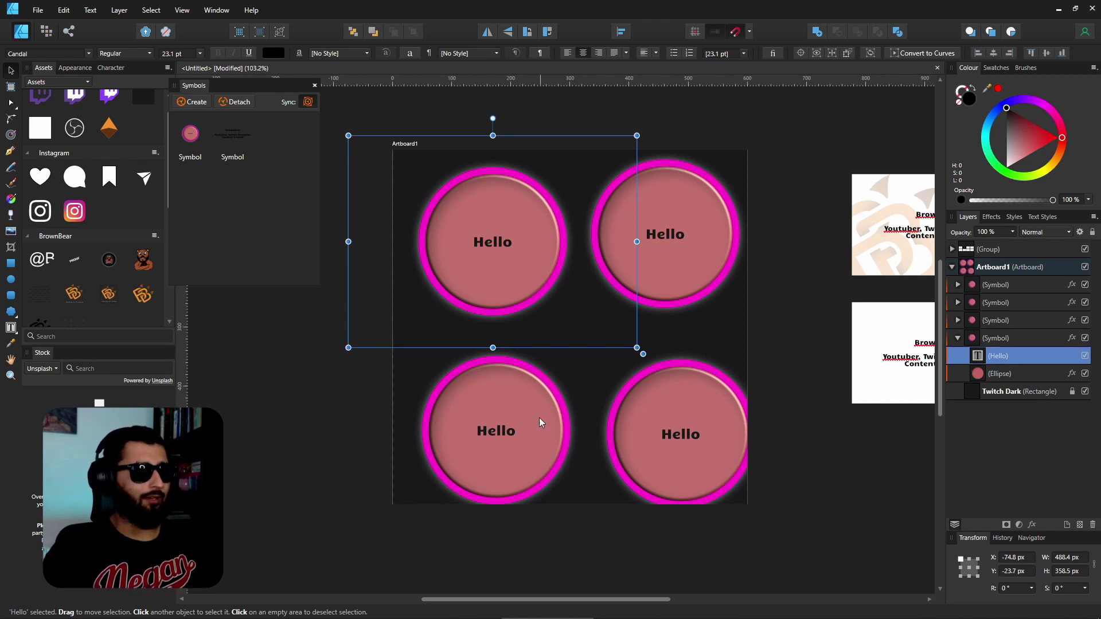
- Draw a closed curve over the top-left circle's right side, filled black with no stroke
{"action": "key", "text": "p"}
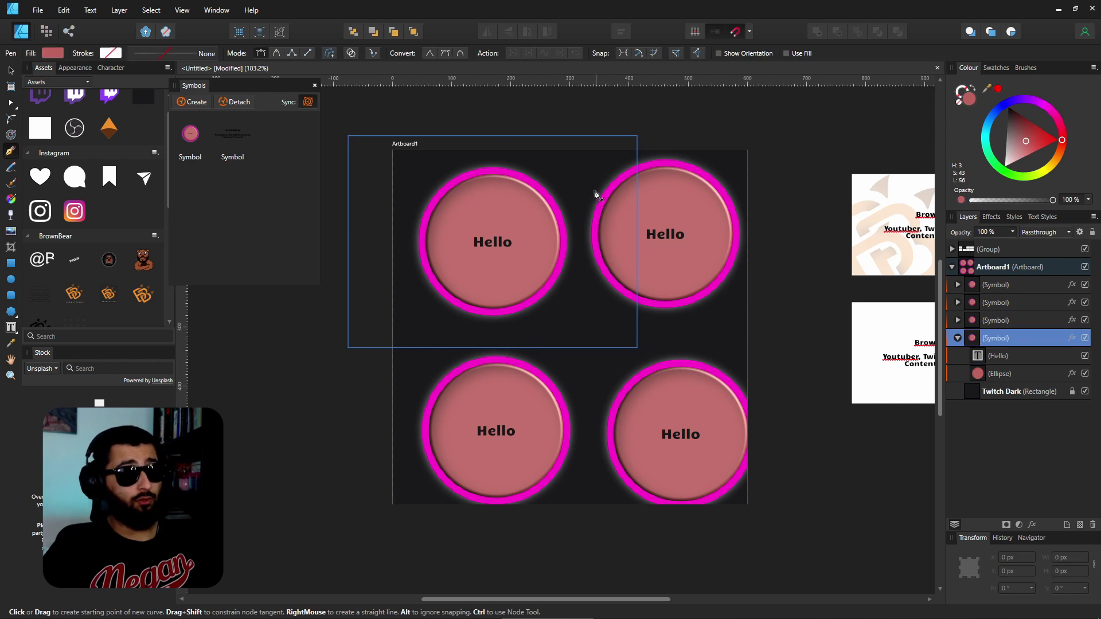
{"action": "left_click", "coordinate": [554, 163]}
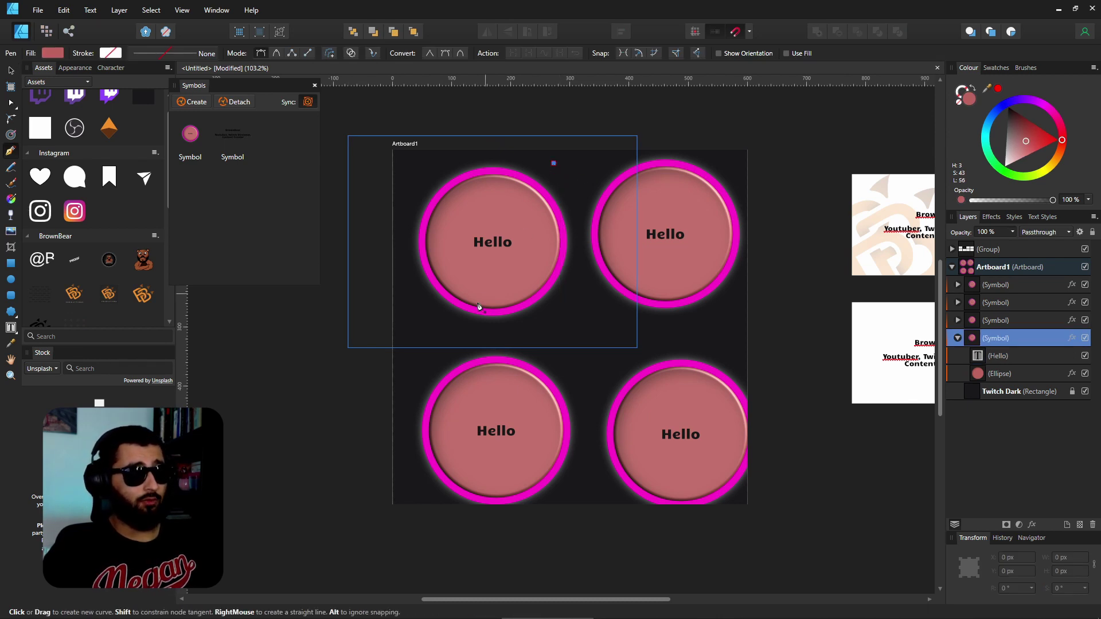
{"action": "left_click_drag", "start_coordinate": [467, 310], "coordinate": [393, 317]}
{"action": "left_click", "coordinate": [570, 327]}
{"action": "left_click", "coordinate": [583, 211]}
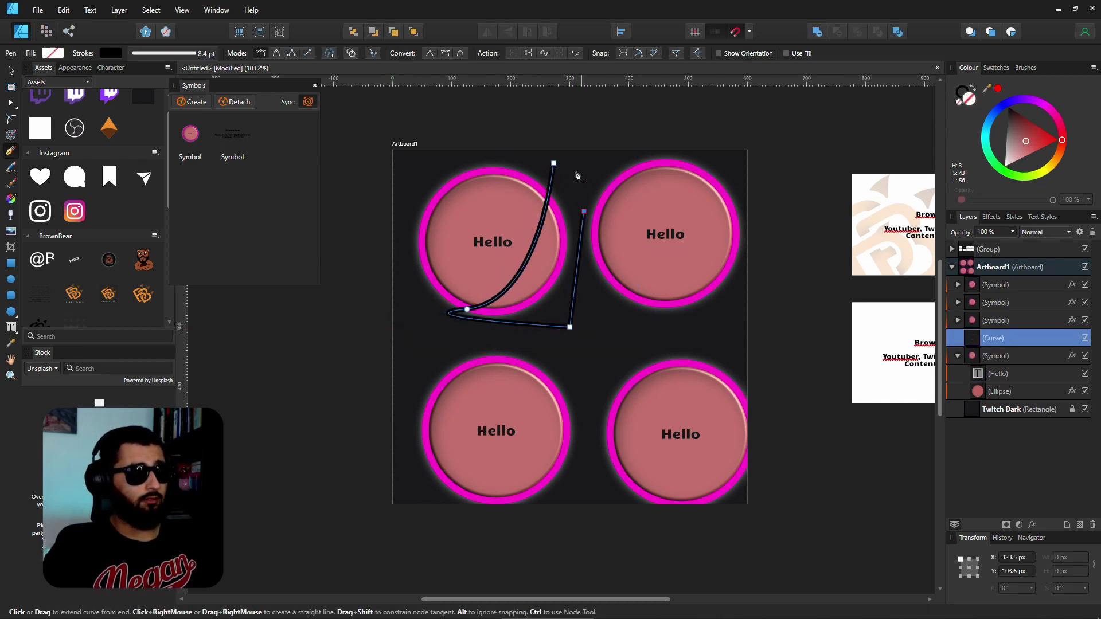
{"action": "left_click", "coordinate": [569, 168]}
{"action": "left_click", "coordinate": [553, 163]}
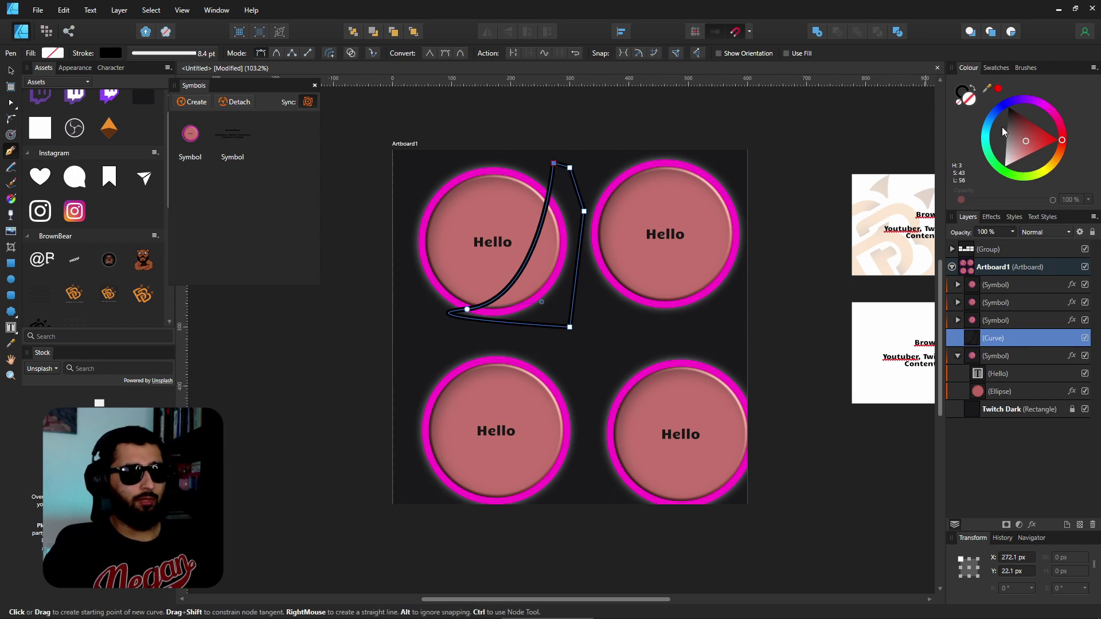
{"action": "key", "text": "shift+x"}
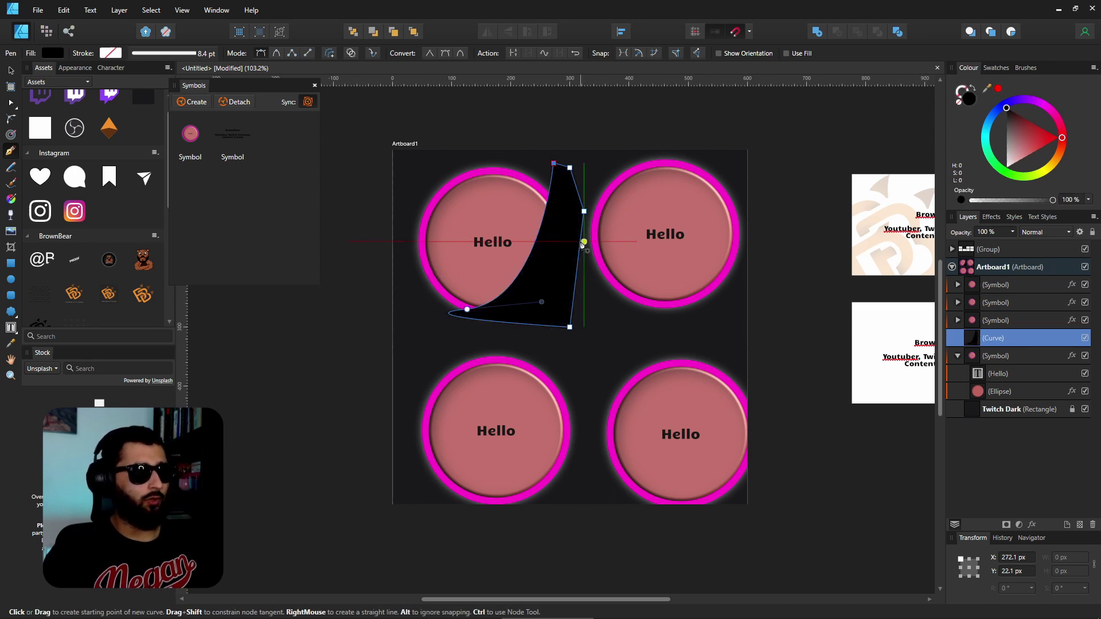
- Clip the black curve inside the symbol's Ellipse layer and select it there
{"action": "left_click", "coordinate": [10, 70]}
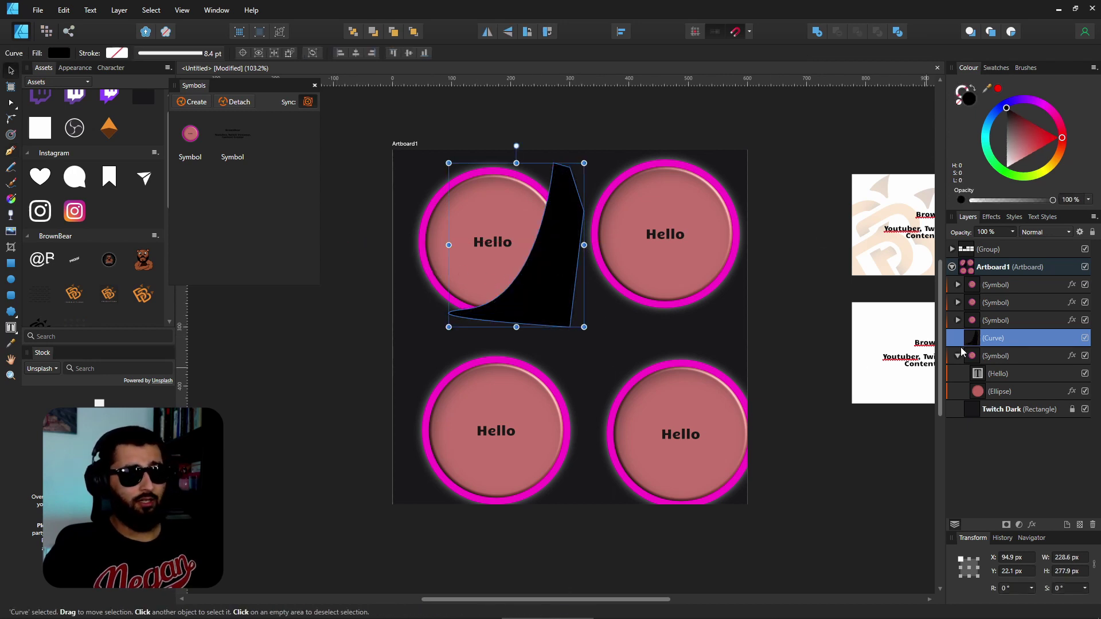
{"action": "left_click_drag", "start_coordinate": [975, 339], "coordinate": [988, 401]}
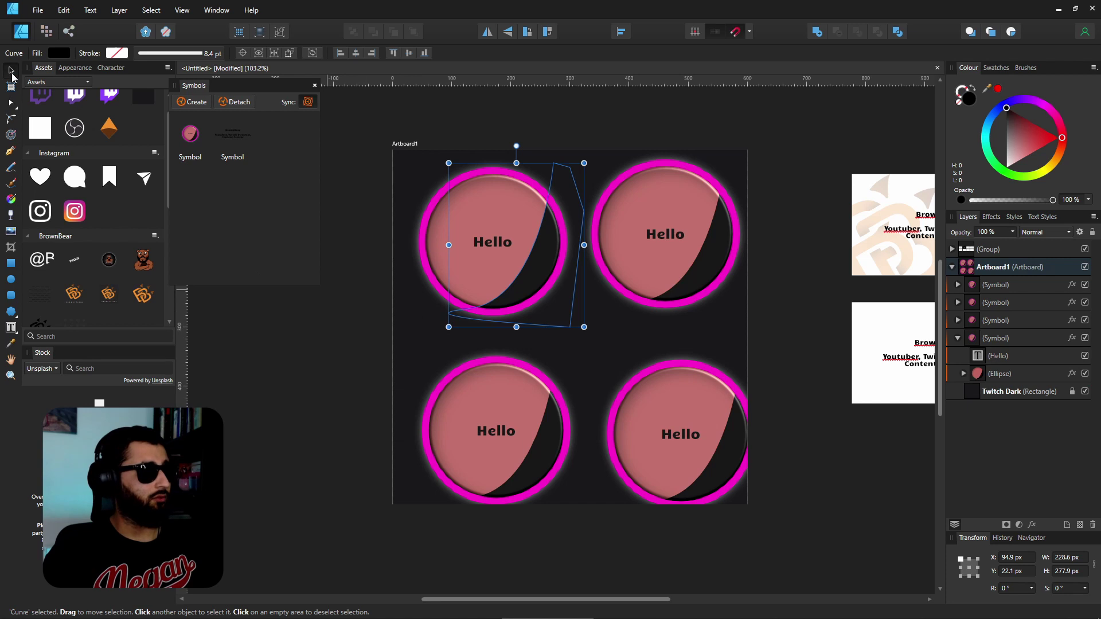
{"action": "left_click", "coordinate": [271, 336]}
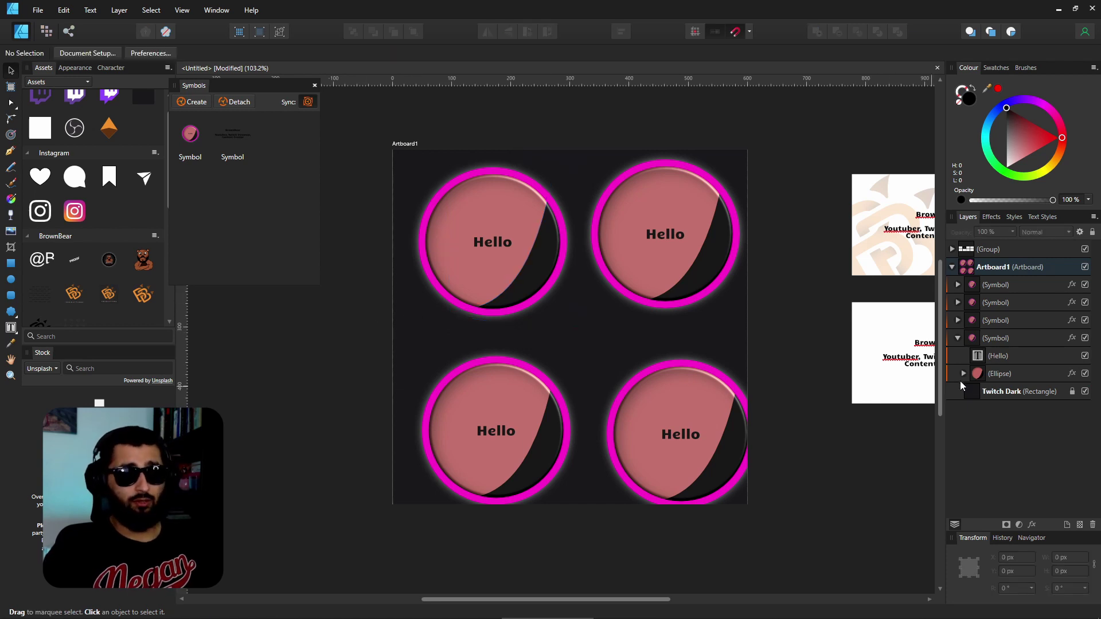
{"action": "left_click", "coordinate": [963, 374]}
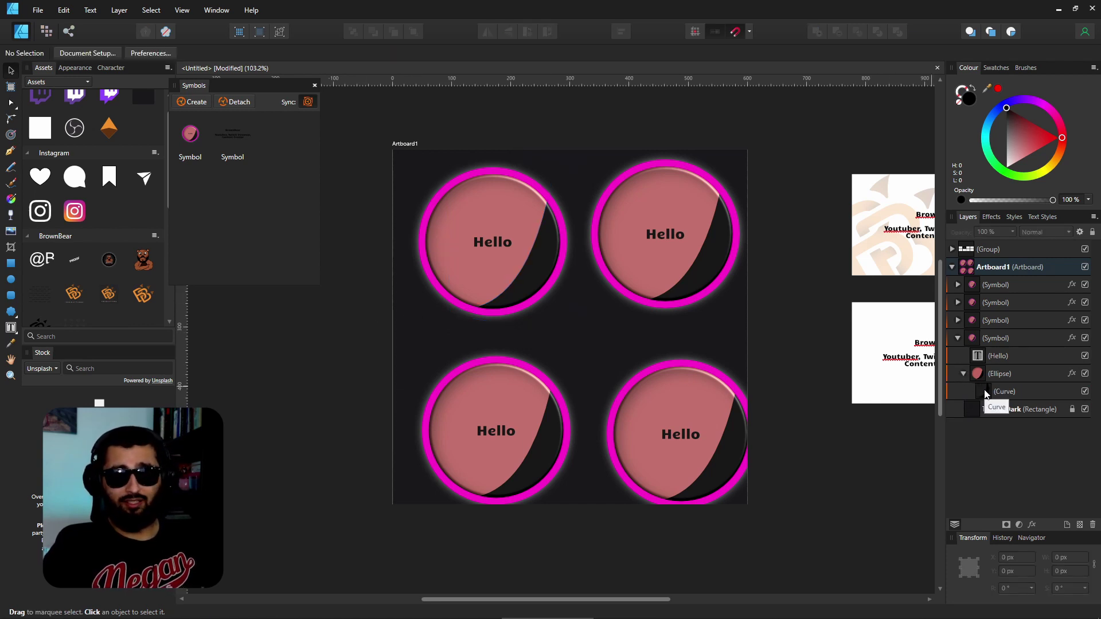
{"action": "left_click", "coordinate": [986, 394]}
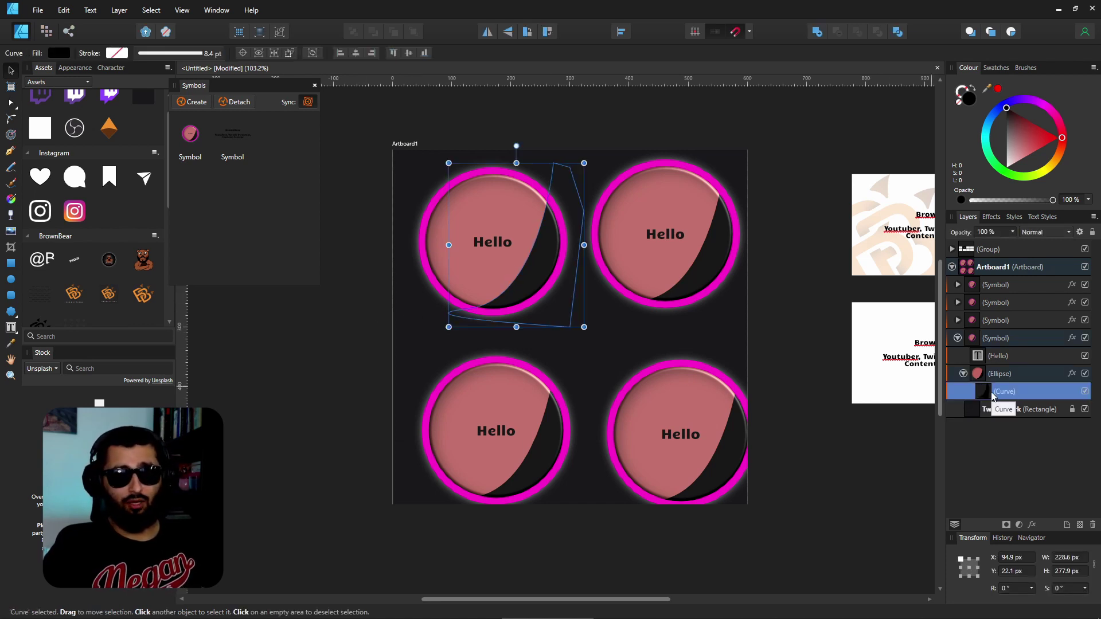
- Give the clipped black curve a Gaussian Blur layer effect with a 36.4 px radius
{"action": "left_click", "coordinate": [1033, 525]}
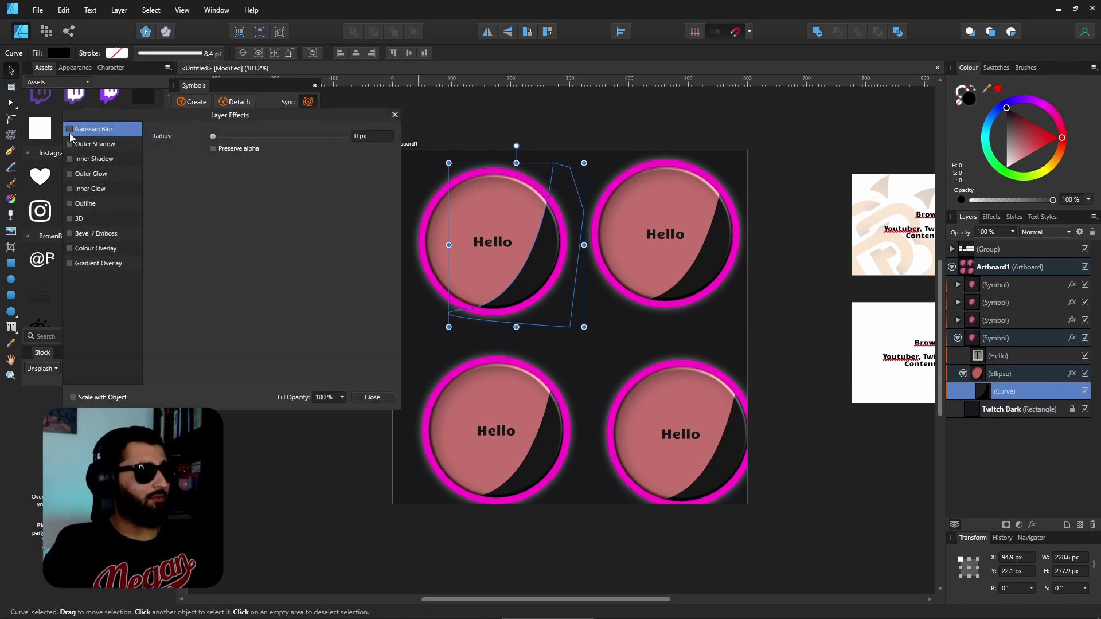
{"action": "left_click_drag", "start_coordinate": [213, 137], "coordinate": [310, 138]}
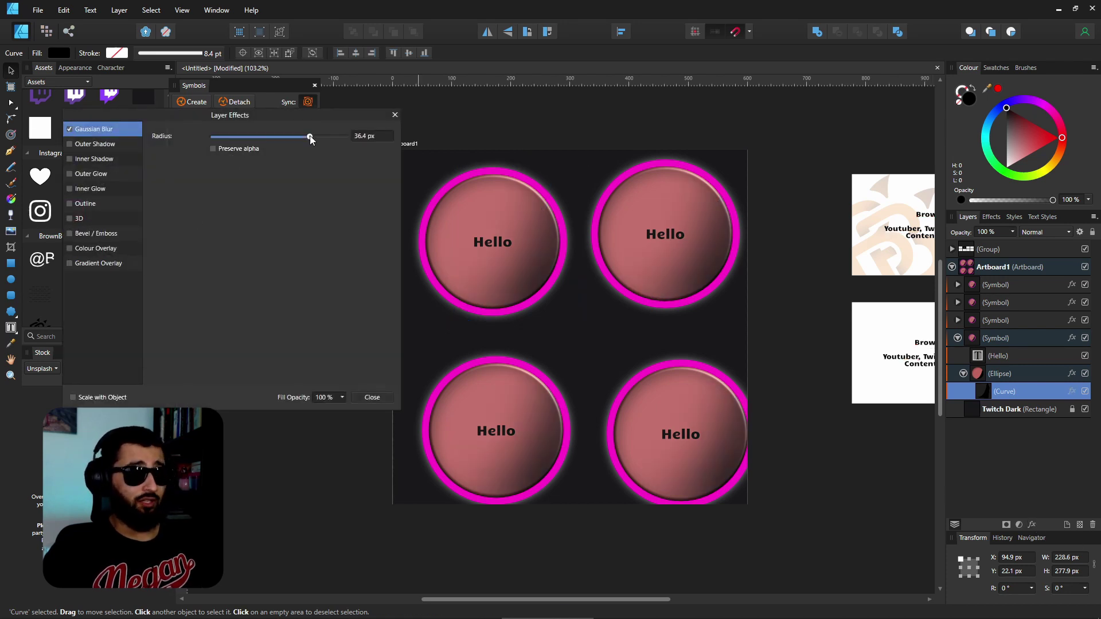
{"action": "left_click", "coordinate": [394, 116]}
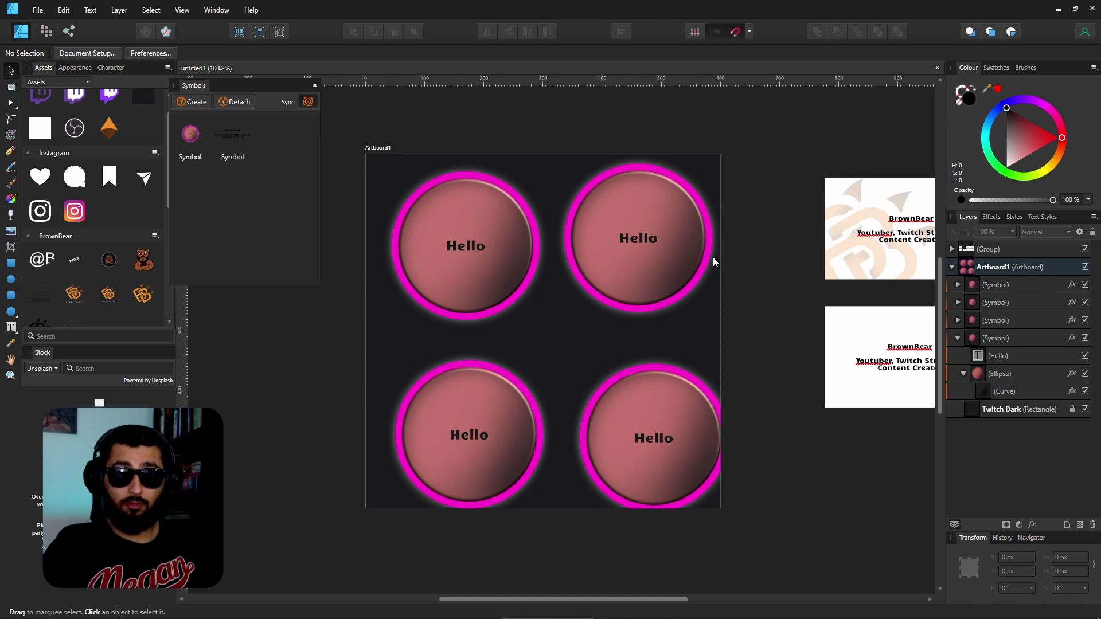
- Close untitled1 and reopen untitled1.afdesign from File > Open Recent
{"action": "left_click", "coordinate": [937, 67]}
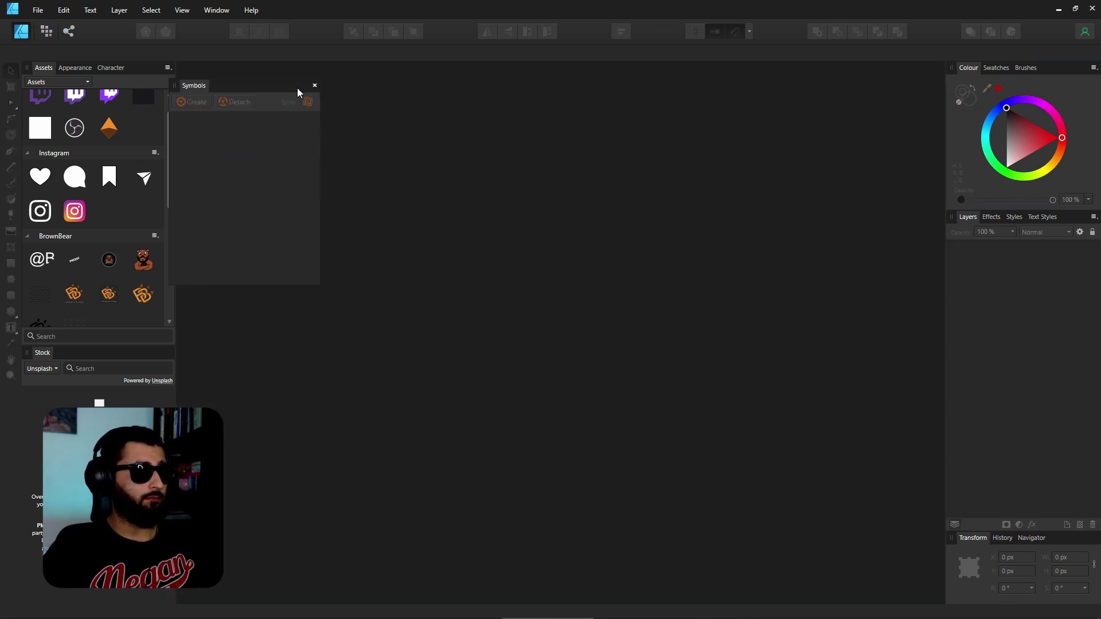
{"action": "left_click", "coordinate": [38, 10]}
{"action": "mouse_move", "coordinate": [185, 77]}
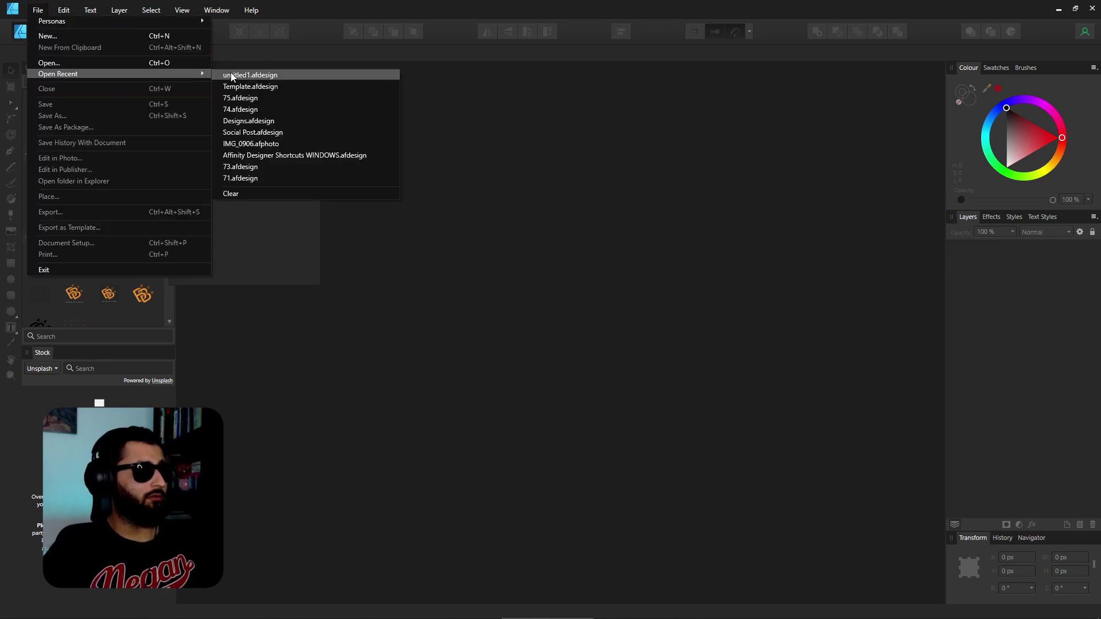
{"action": "left_click", "coordinate": [244, 74]}
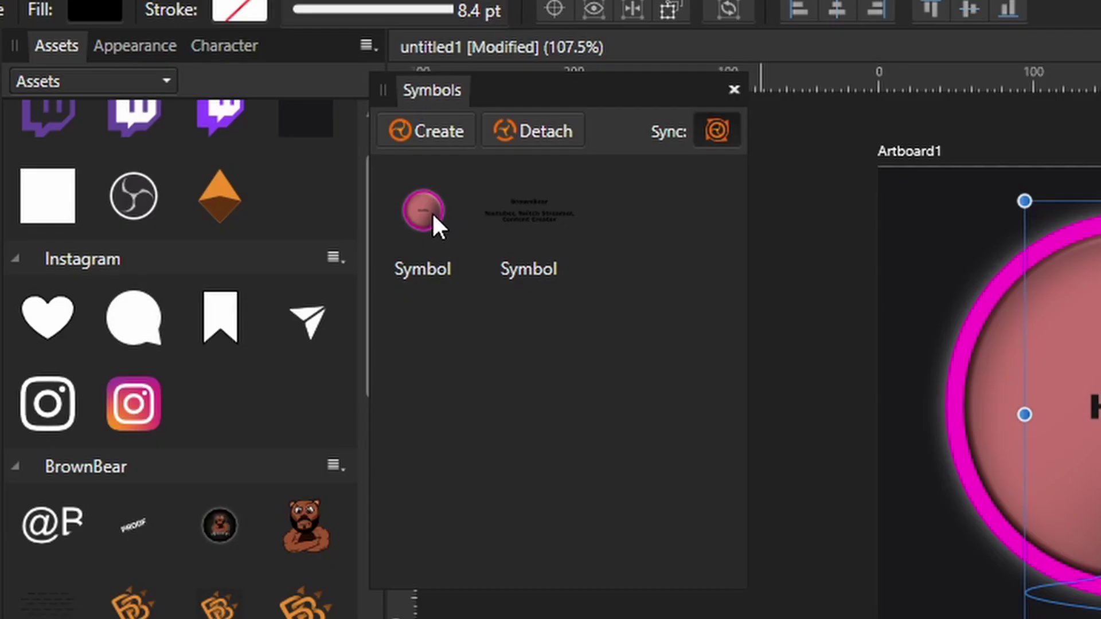
- Delete the button symbol from the Symbols panel, confirming to detach its instances
{"action": "right_click", "coordinate": [432, 211]}
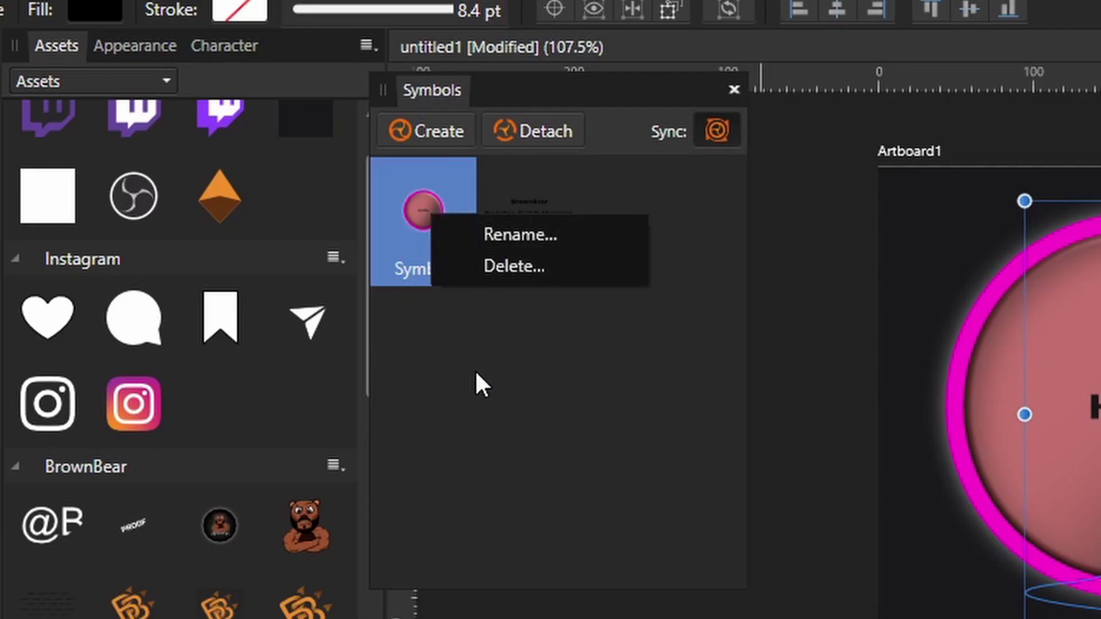
{"action": "left_click", "coordinate": [512, 266]}
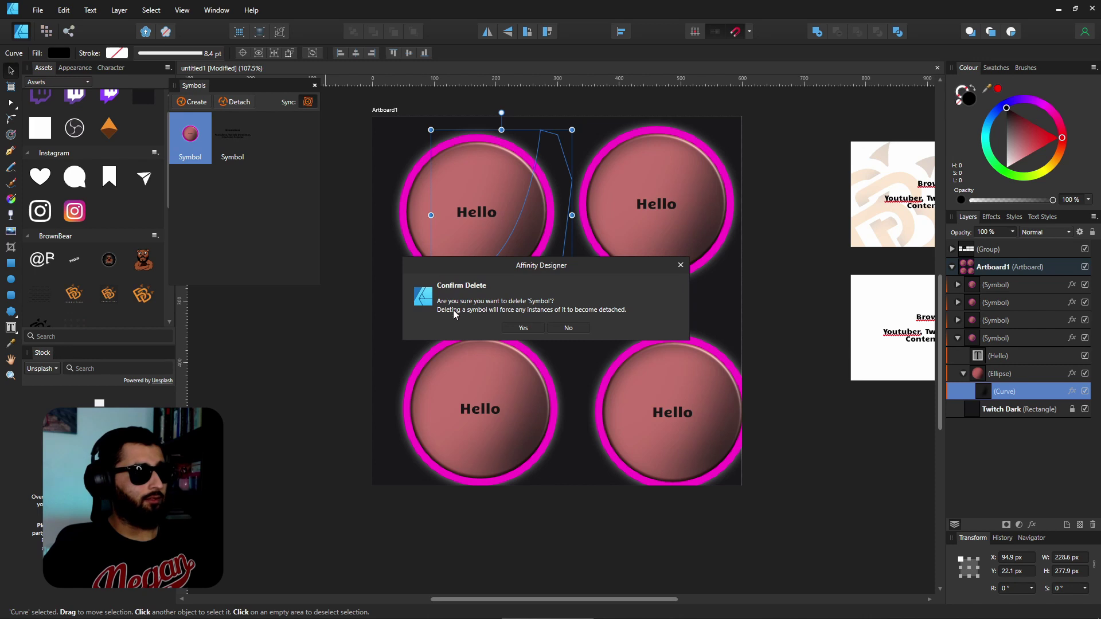
{"action": "left_click", "coordinate": [523, 329]}
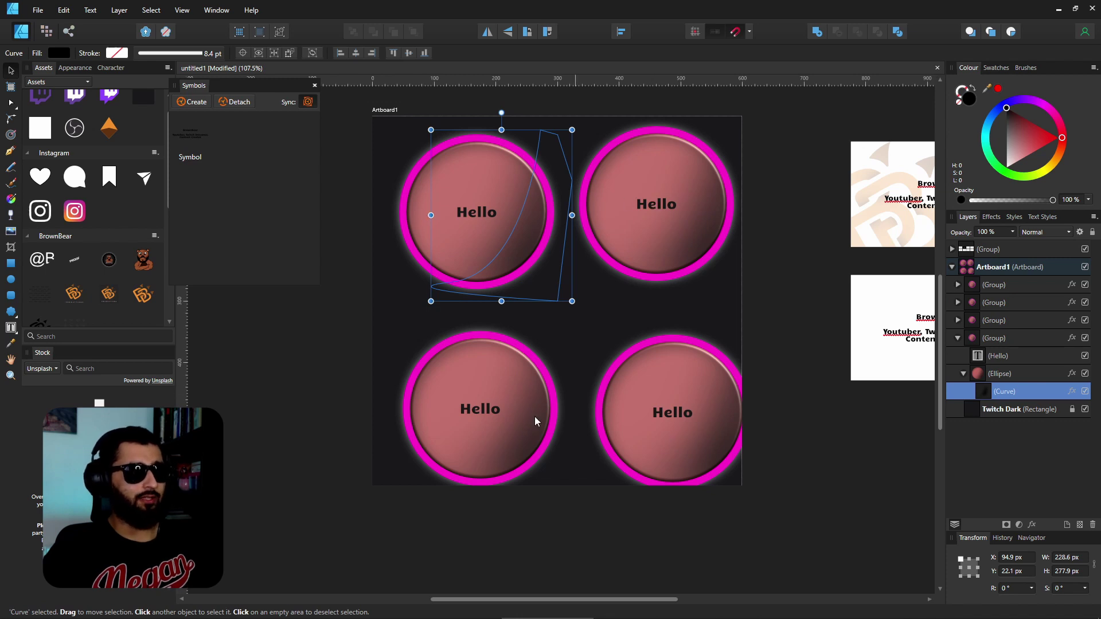
- Make the top-left circle's Hello text white
{"action": "left_click", "coordinate": [483, 206]}
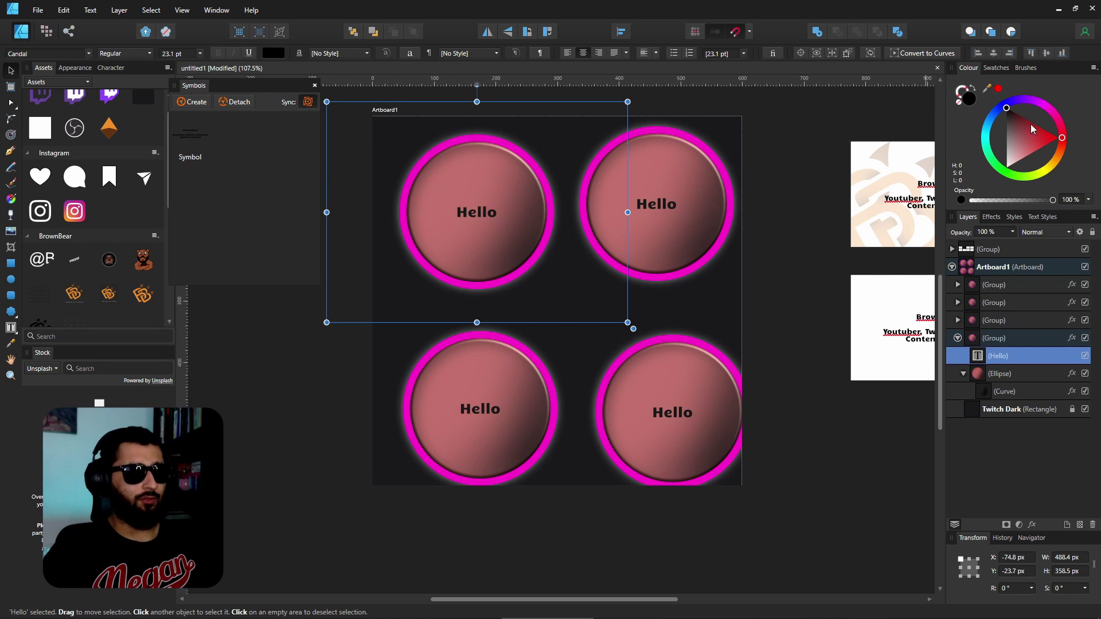
{"action": "left_click_drag", "start_coordinate": [1031, 124], "coordinate": [1006, 168]}
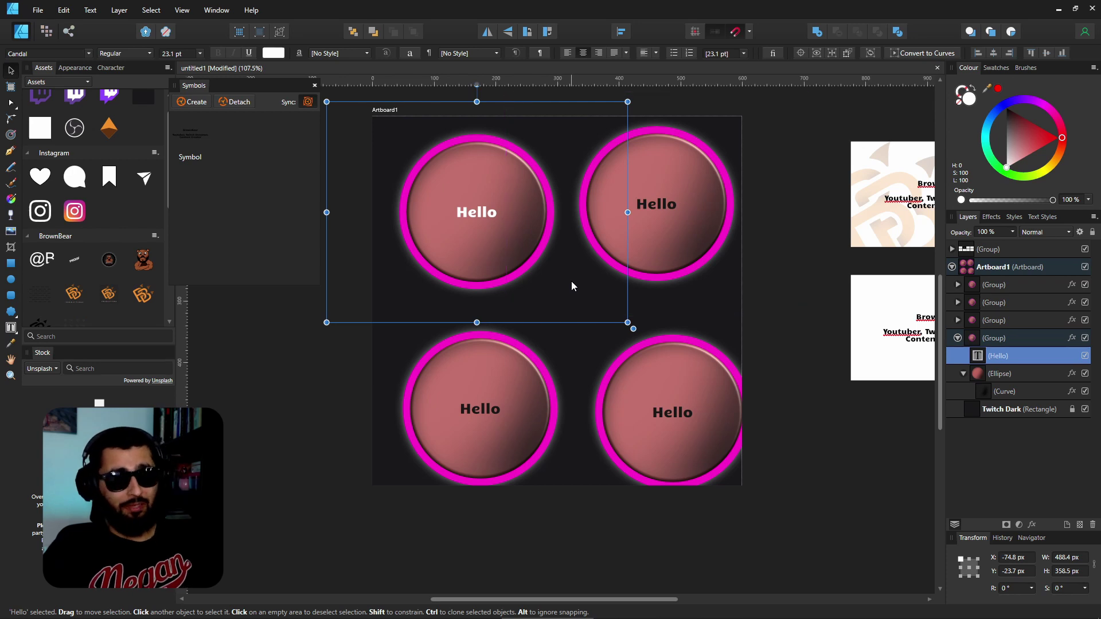
{"action": "scroll", "coordinate": [571, 282], "scroll_direction": "down", "scroll_amount": 2}
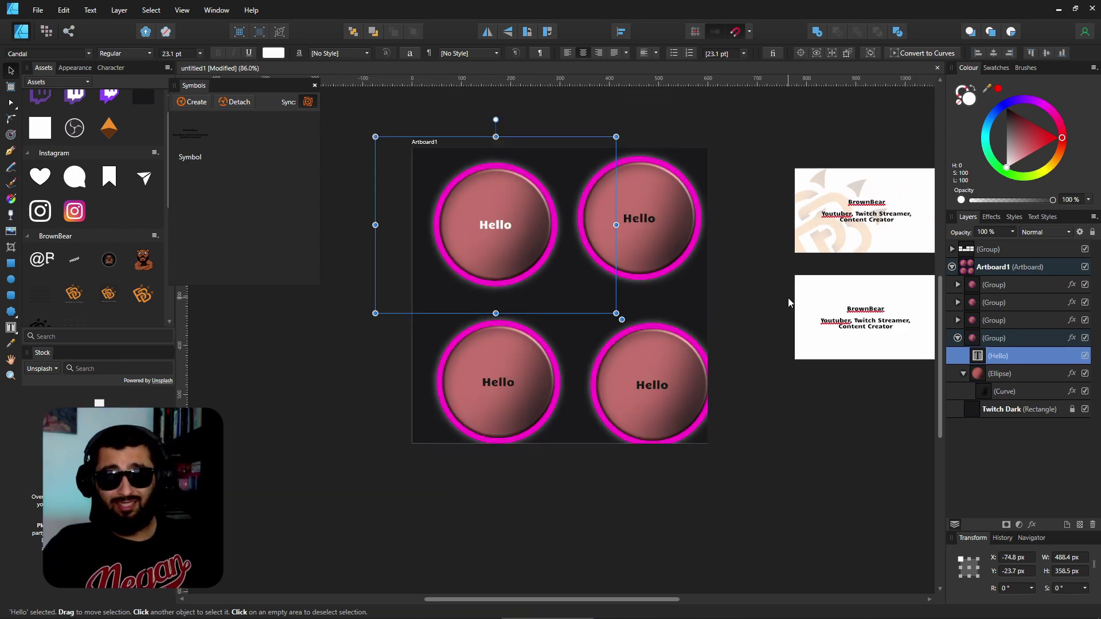